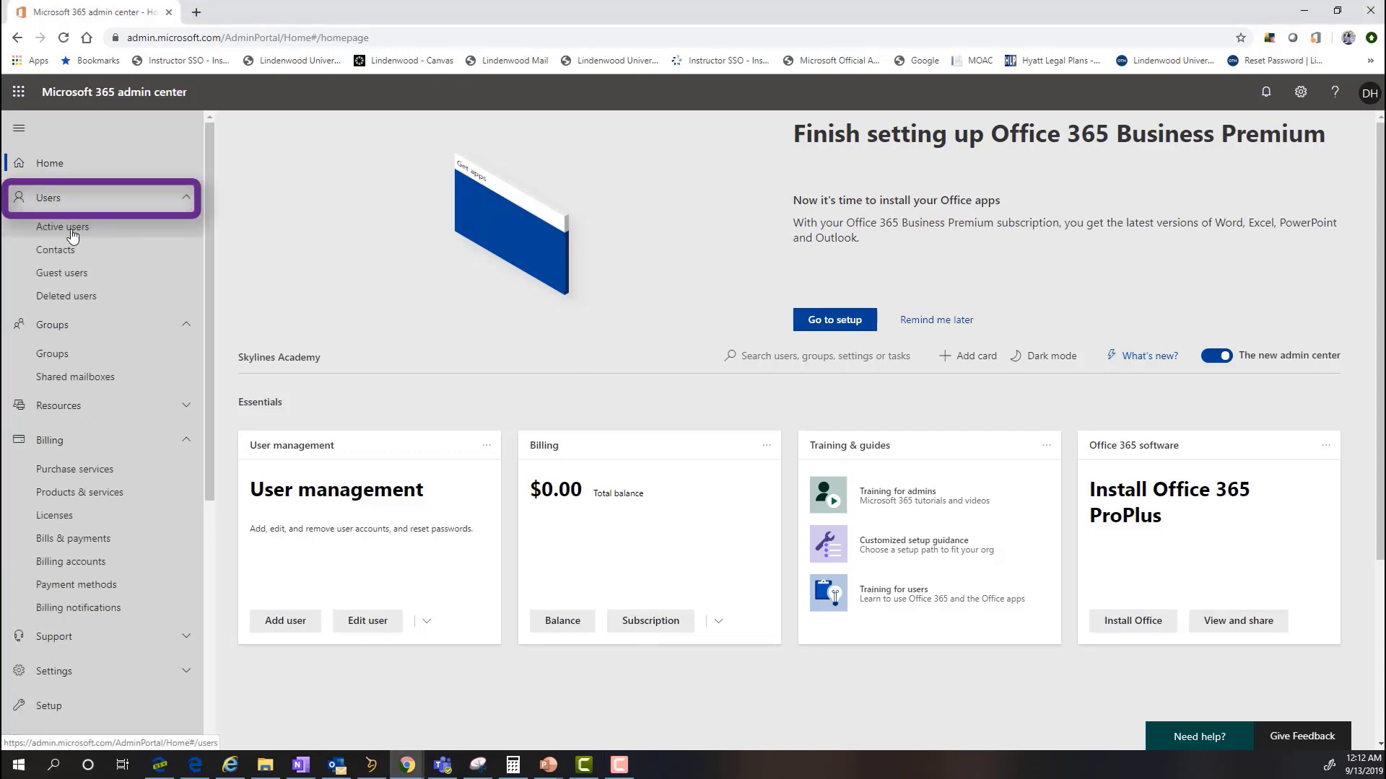
Open the admin role settings of the second user in the active users list and clear User (no administrator access).
left_click(71, 230)
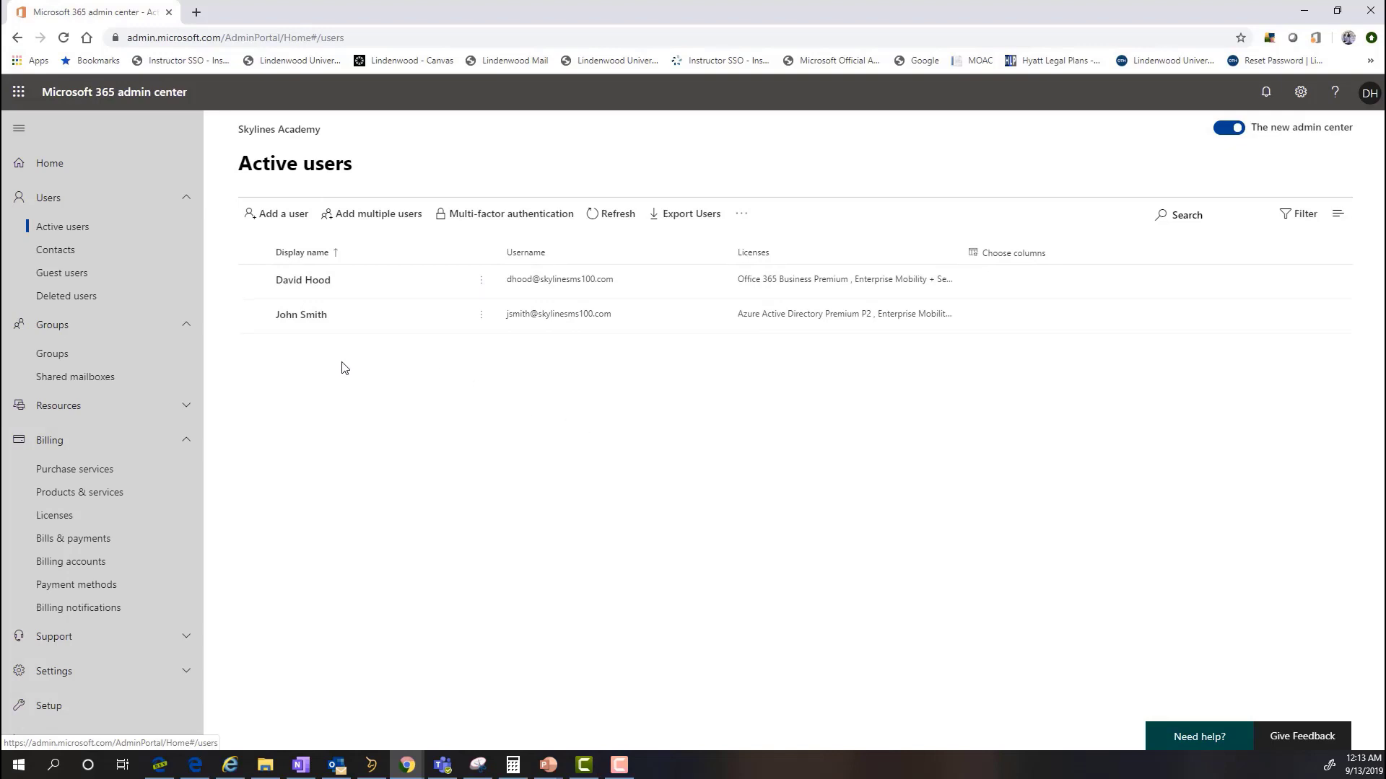
left_click(296, 317)
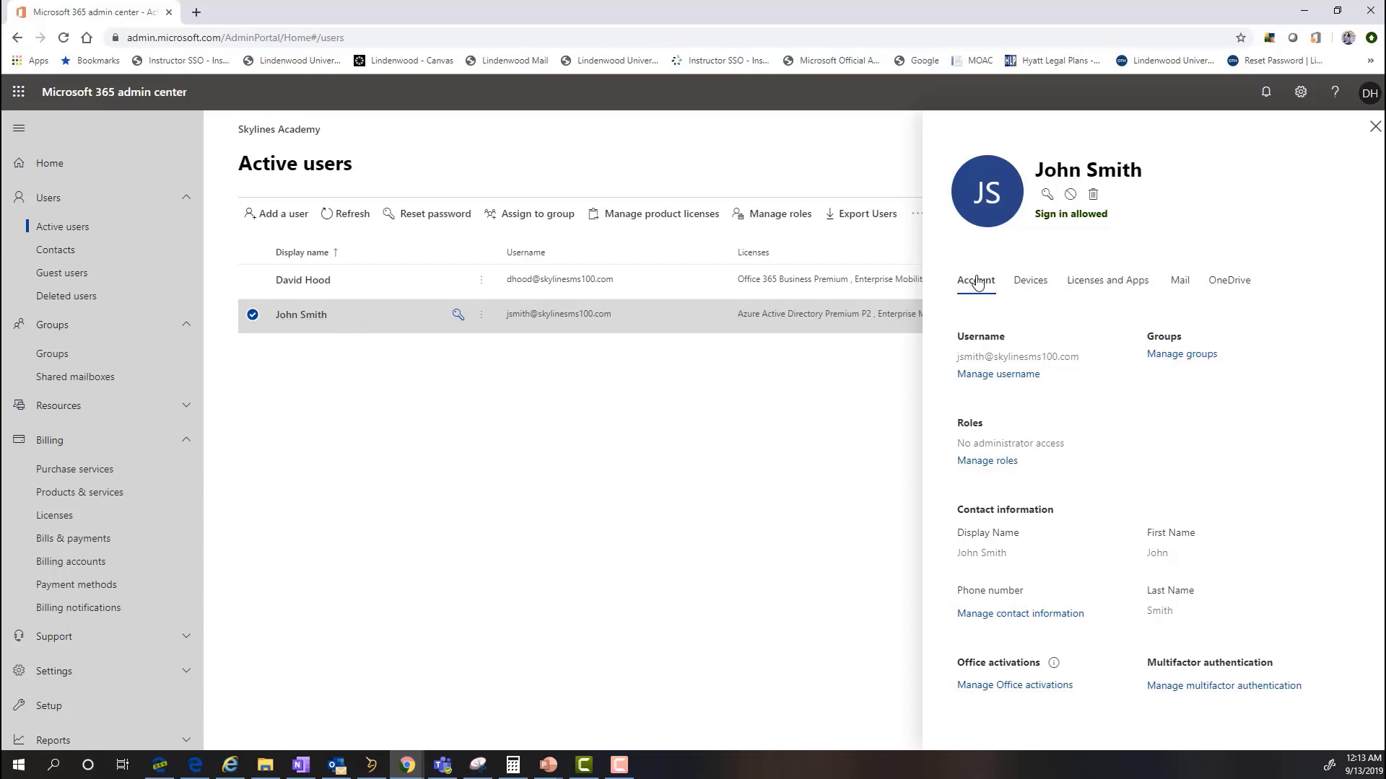
left_click(987, 461)
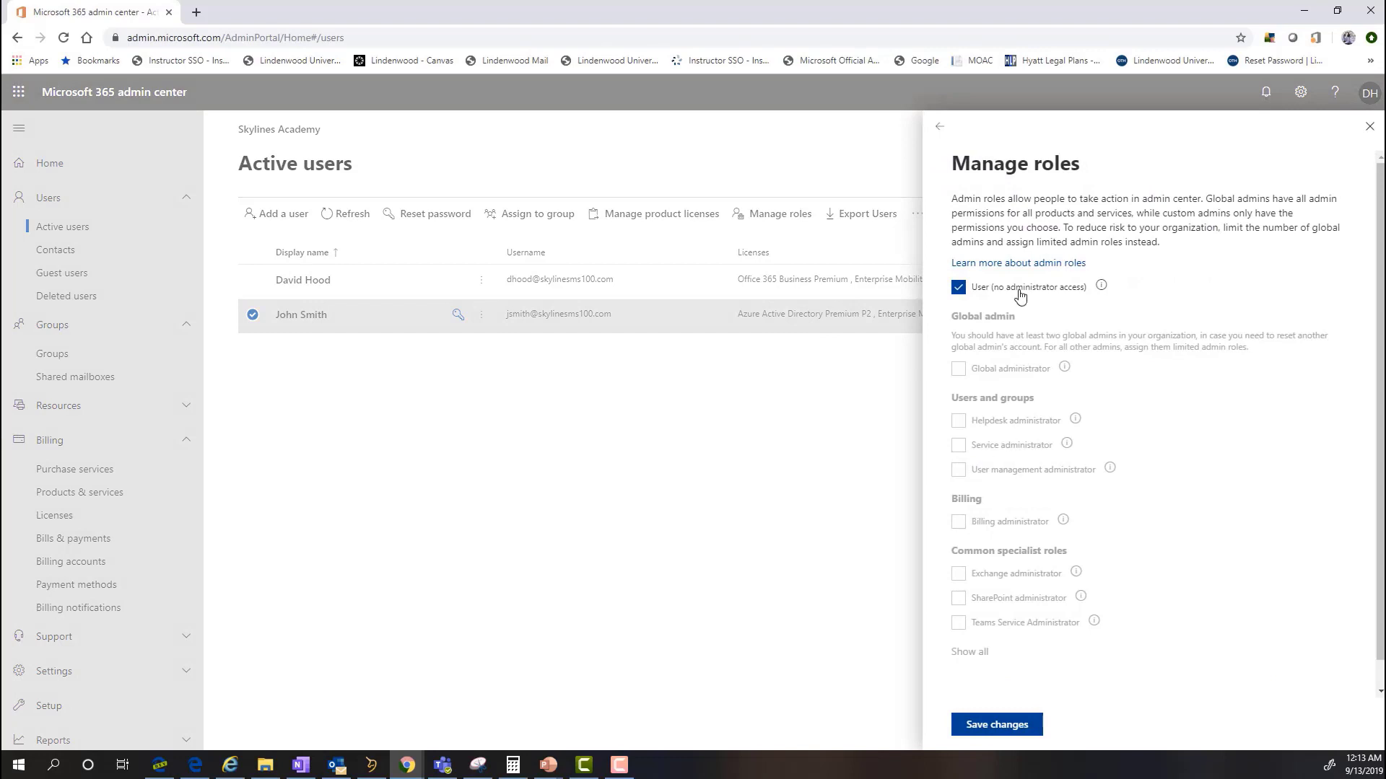
left_click(959, 289)
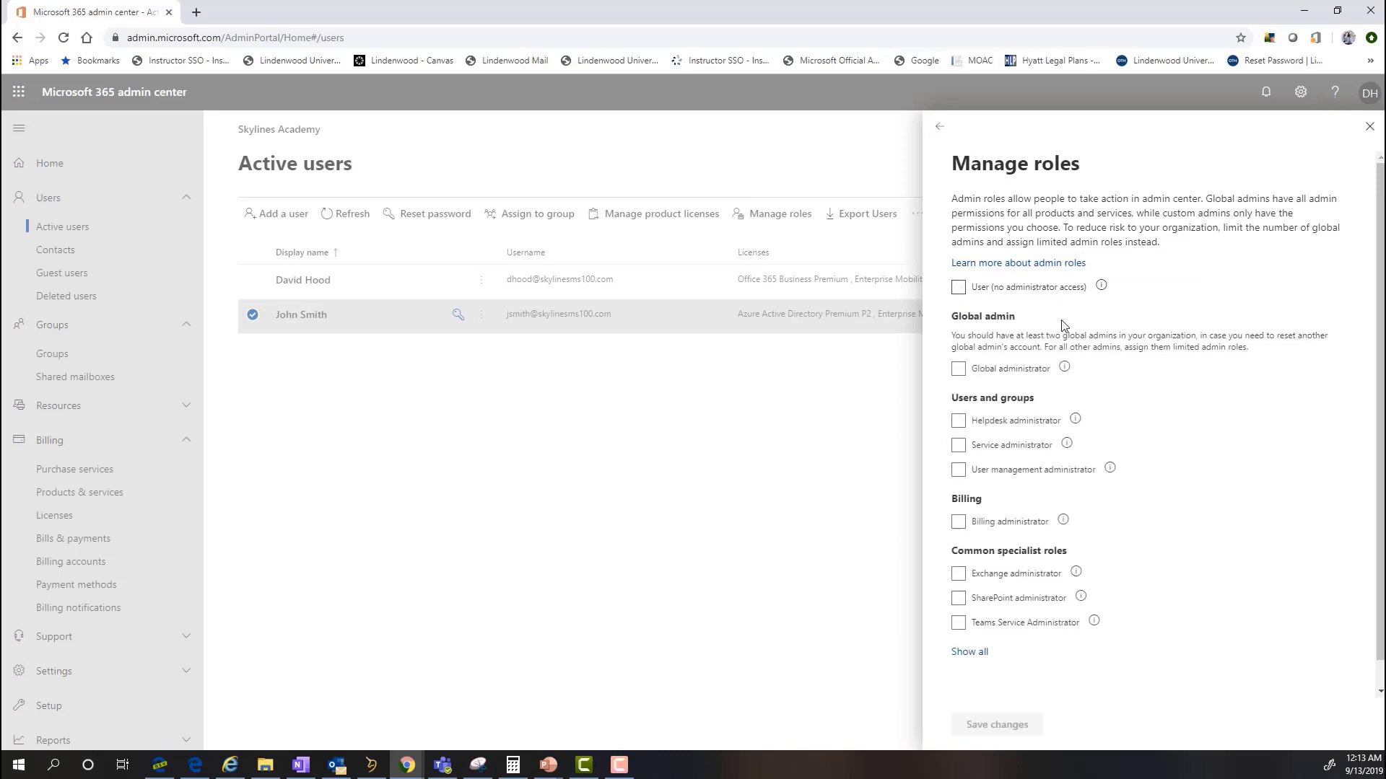
Expand the full list of admin roles and examine the common specialist and additional roles with their descriptions.
scroll(1207, 371, "down", 1)
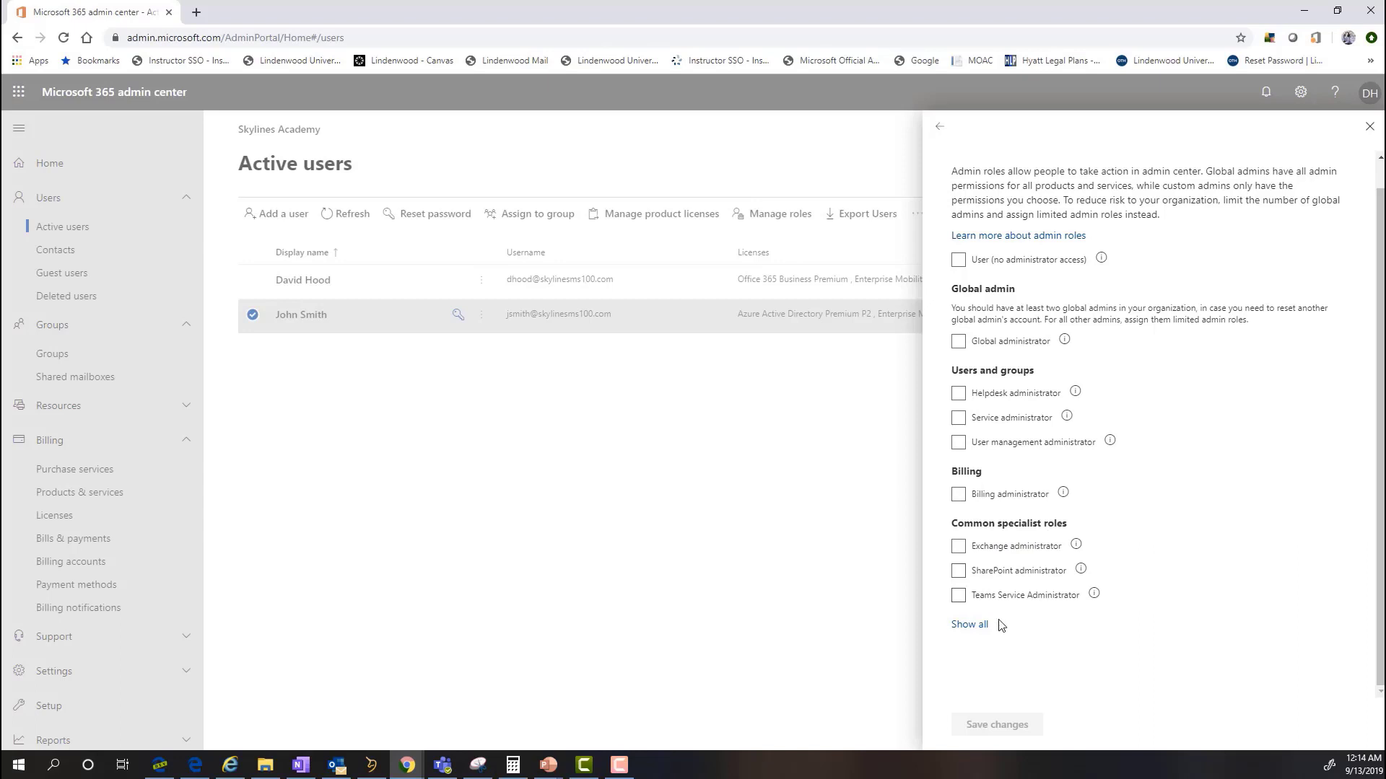
left_click(972, 627)
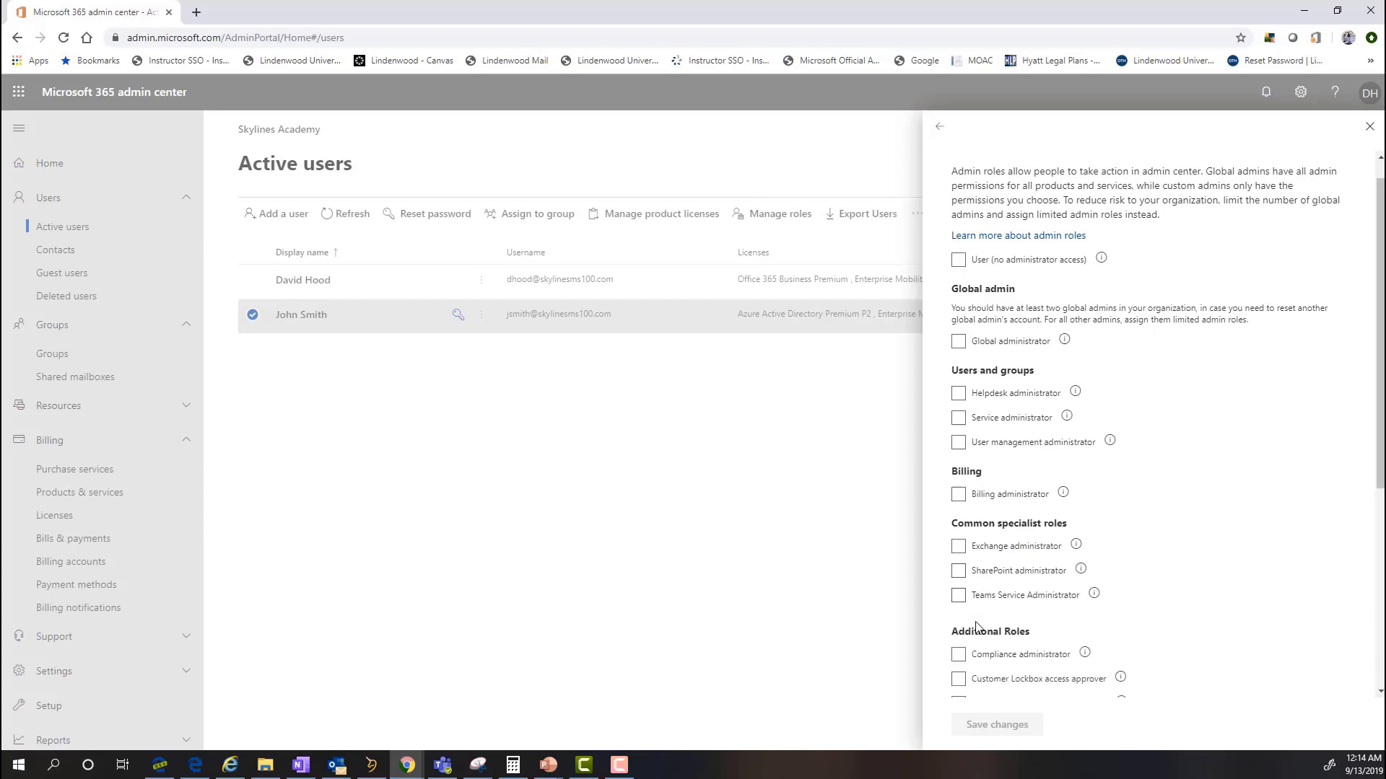
scroll(1154, 577, "down", 4)
scroll(1030, 368, "down", 1)
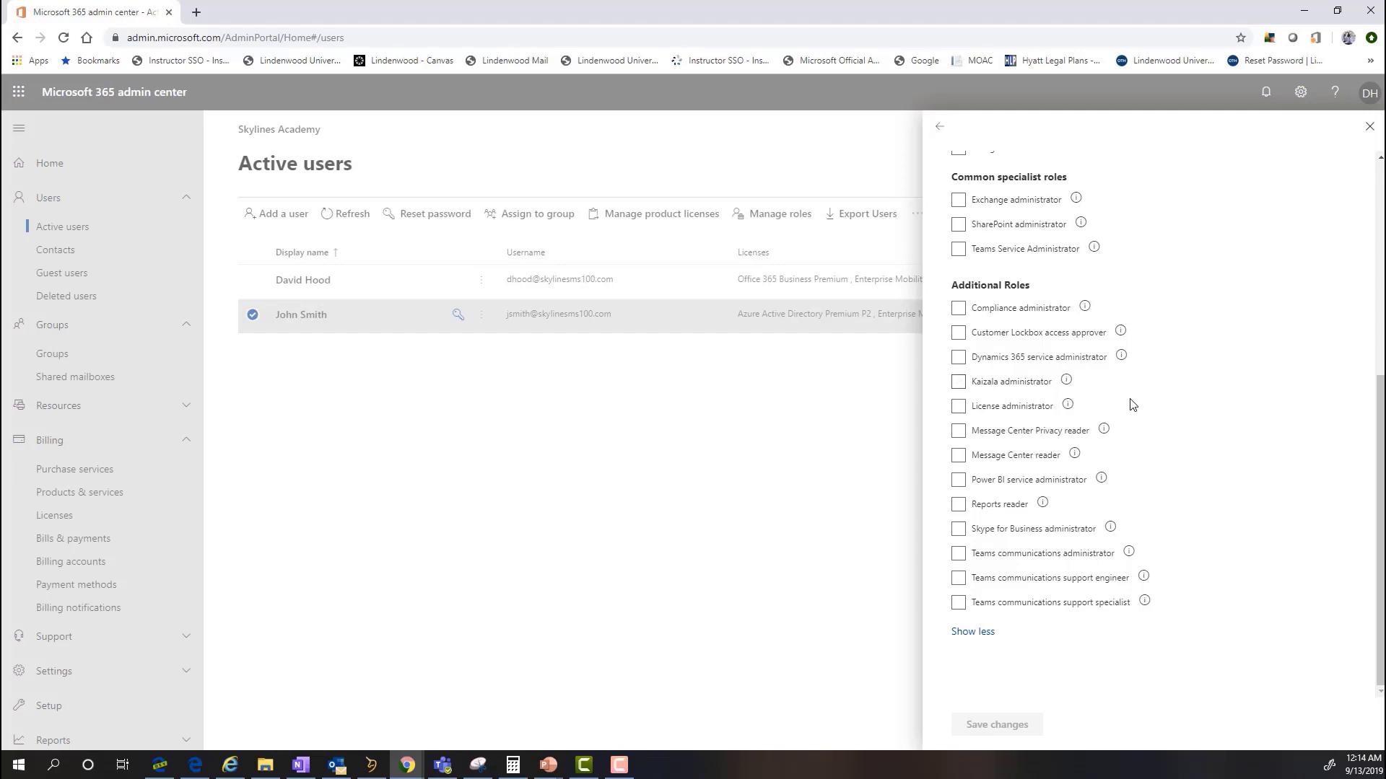
left_click(1067, 223)
mouse_move(1146, 604)
mouse_move(1066, 383)
scroll(1234, 521, "up", 3)
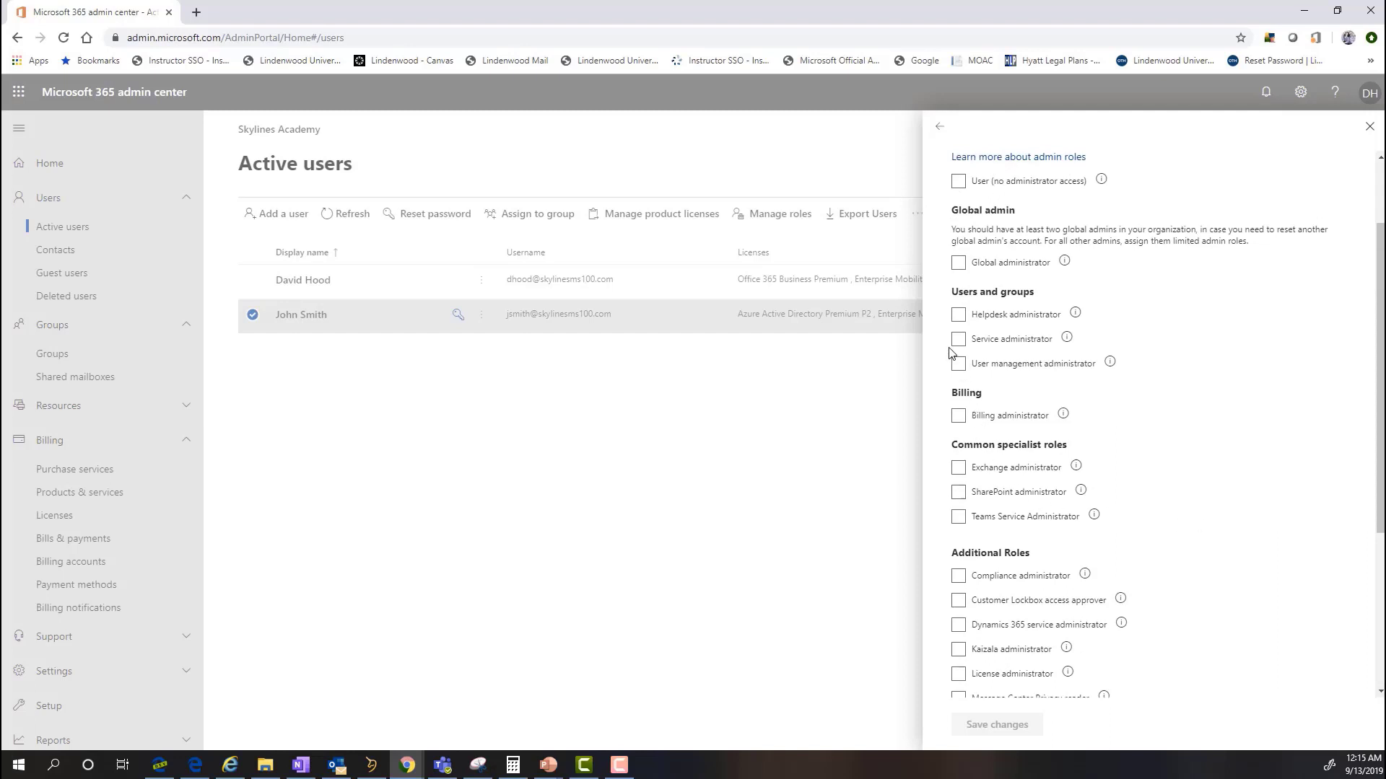
Assign the Helpdesk, Service, Exchange, SharePoint and Teams Service administrator roles, save them and return to the user's account details.
left_click(960, 316)
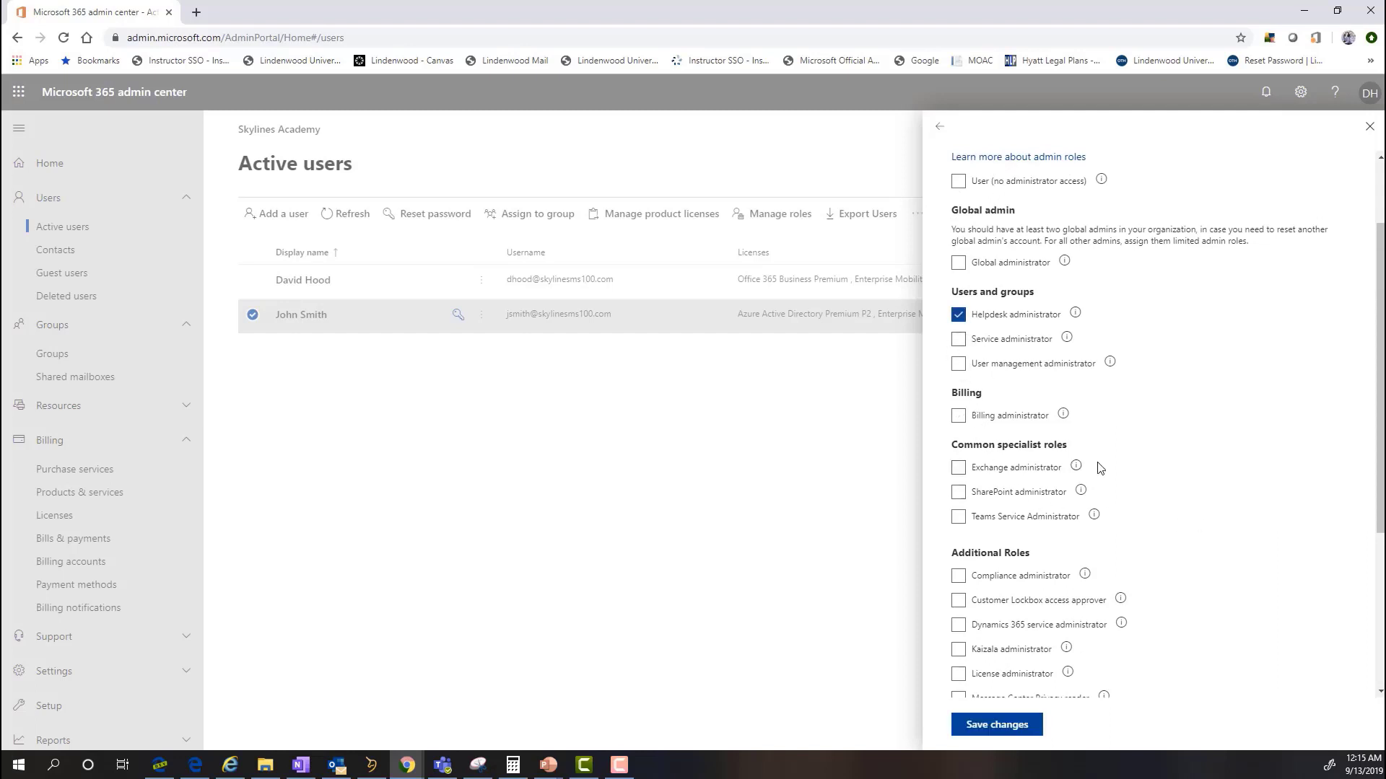
left_click(956, 339)
left_click(959, 469)
left_click(960, 494)
left_click(958, 517)
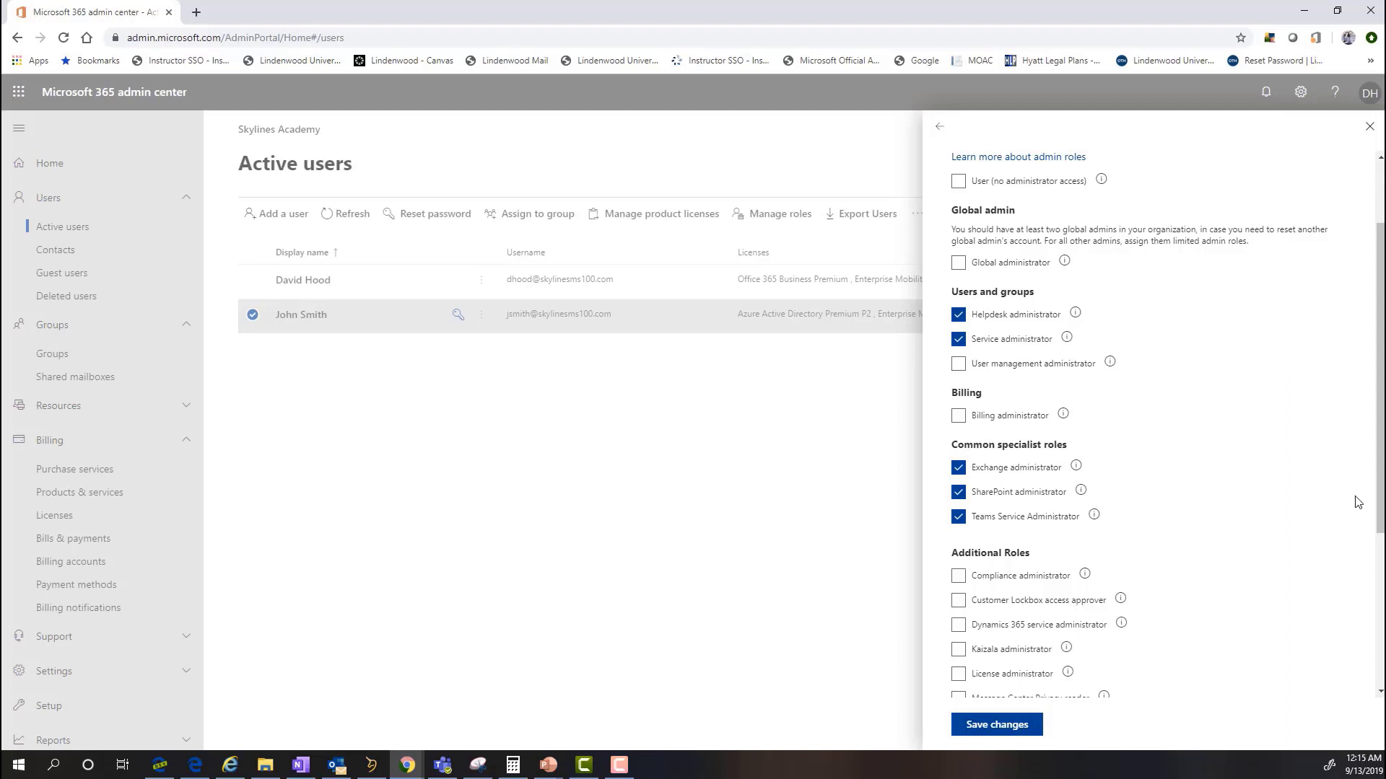
left_click(995, 724)
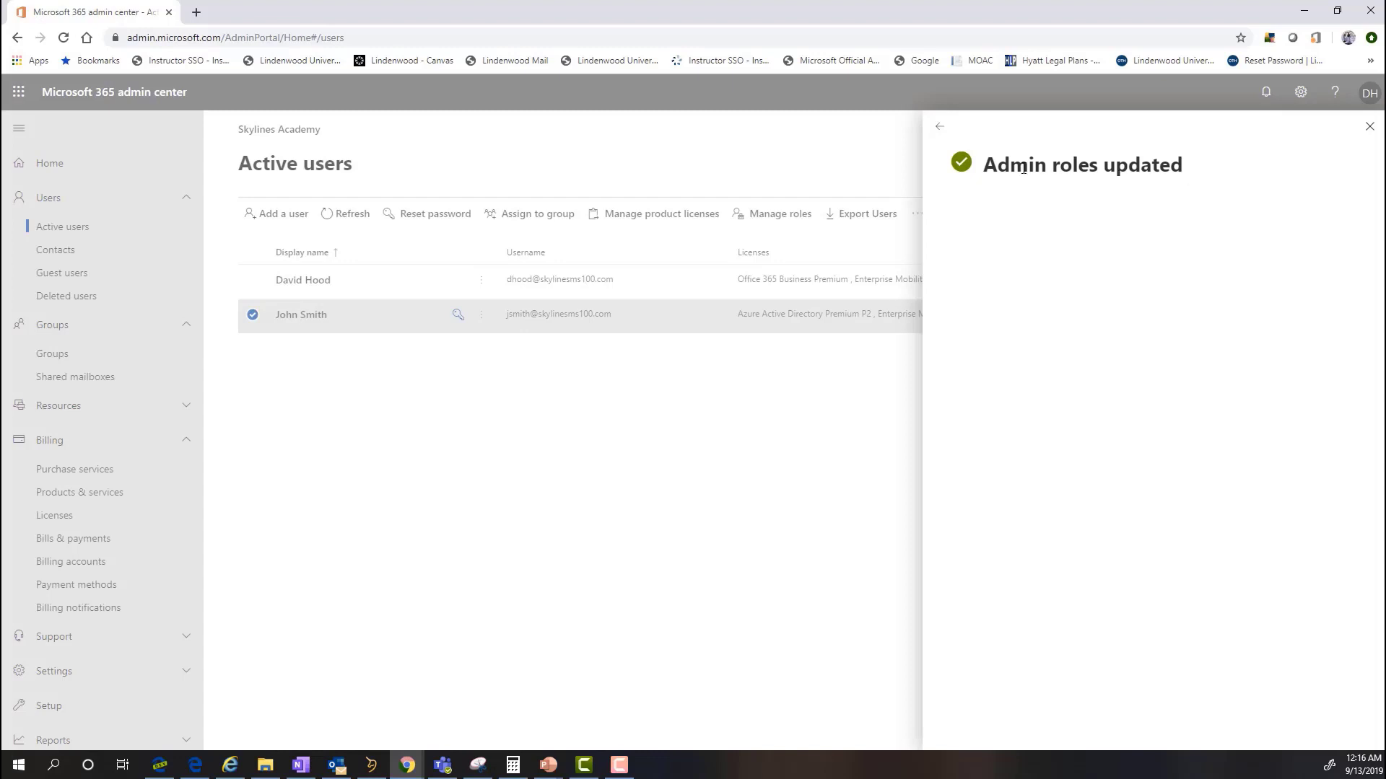
left_click(939, 127)
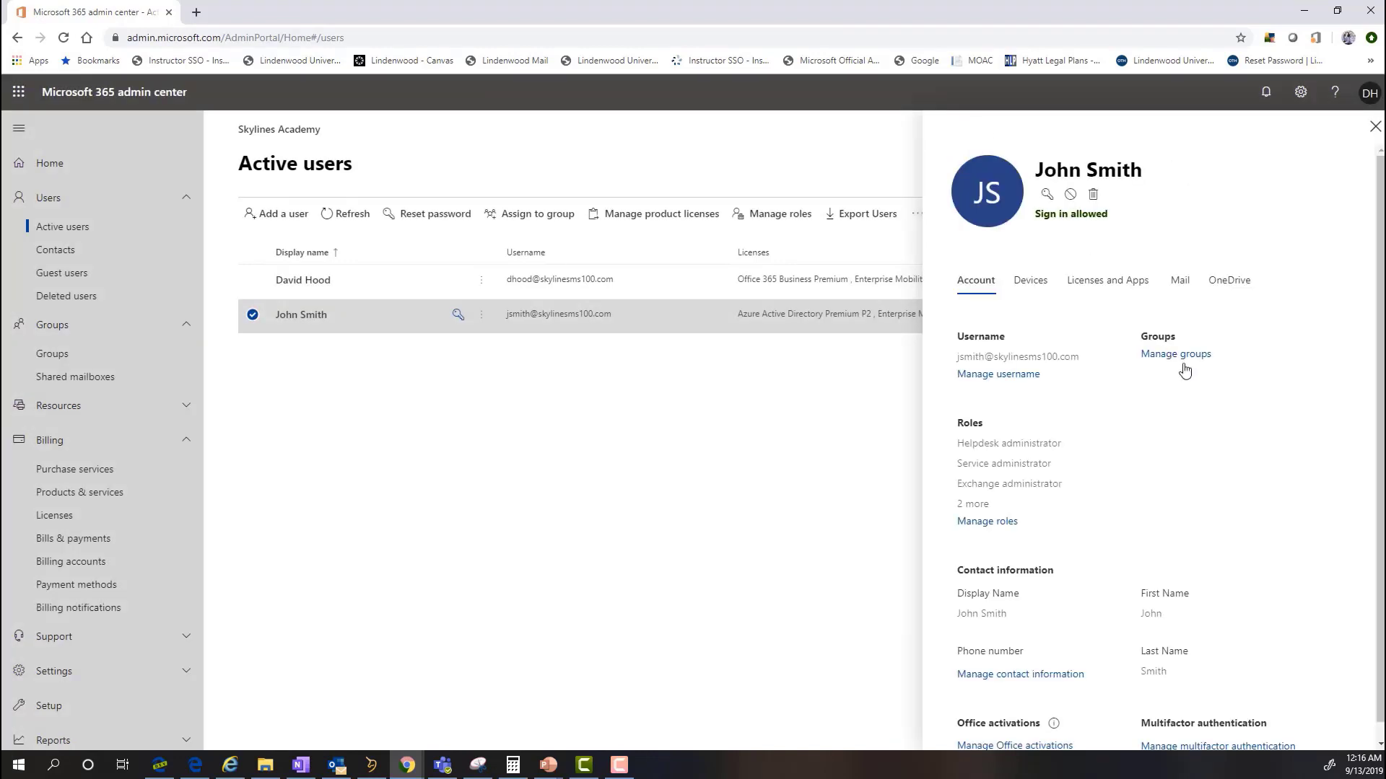
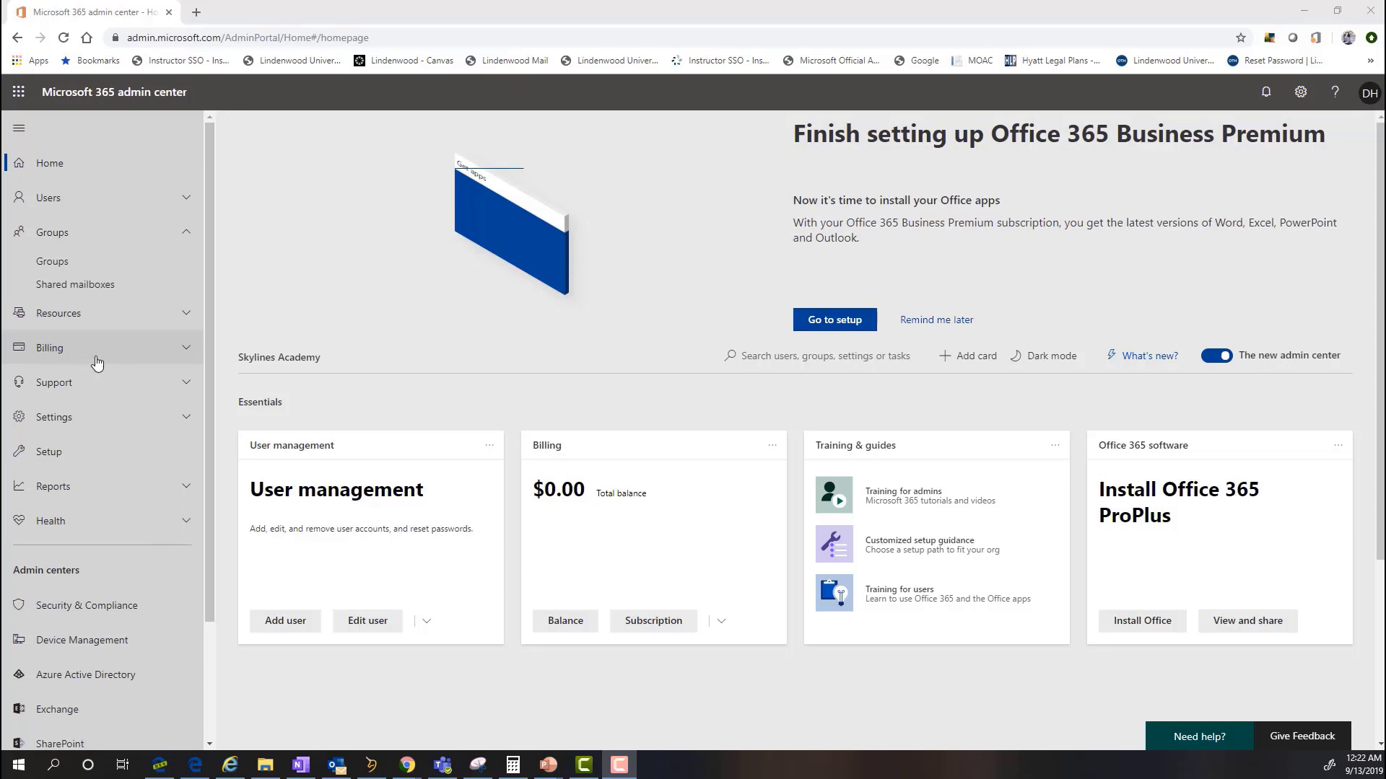
Look through the Microsoft 365 and Office plans offered for purchase in the billing area.
left_click(186, 349)
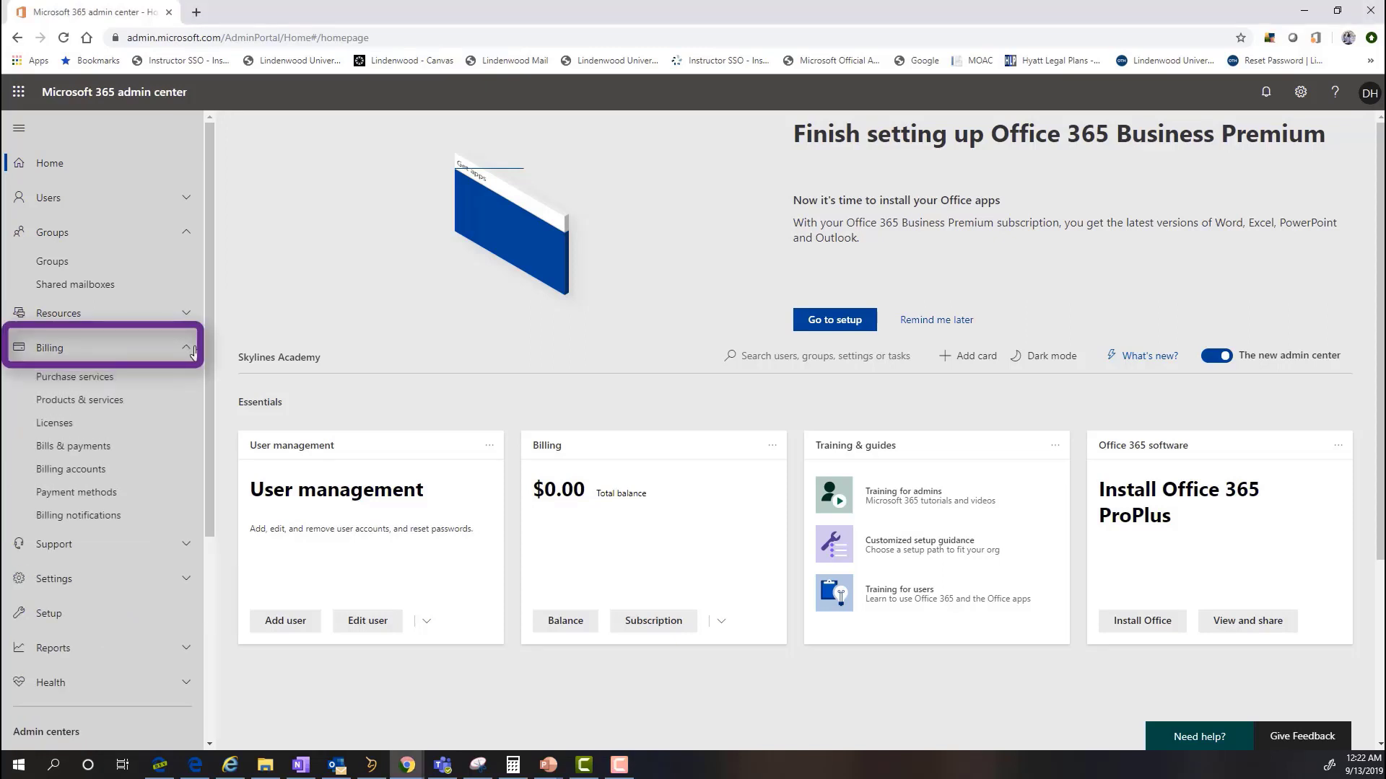
left_click(159, 376)
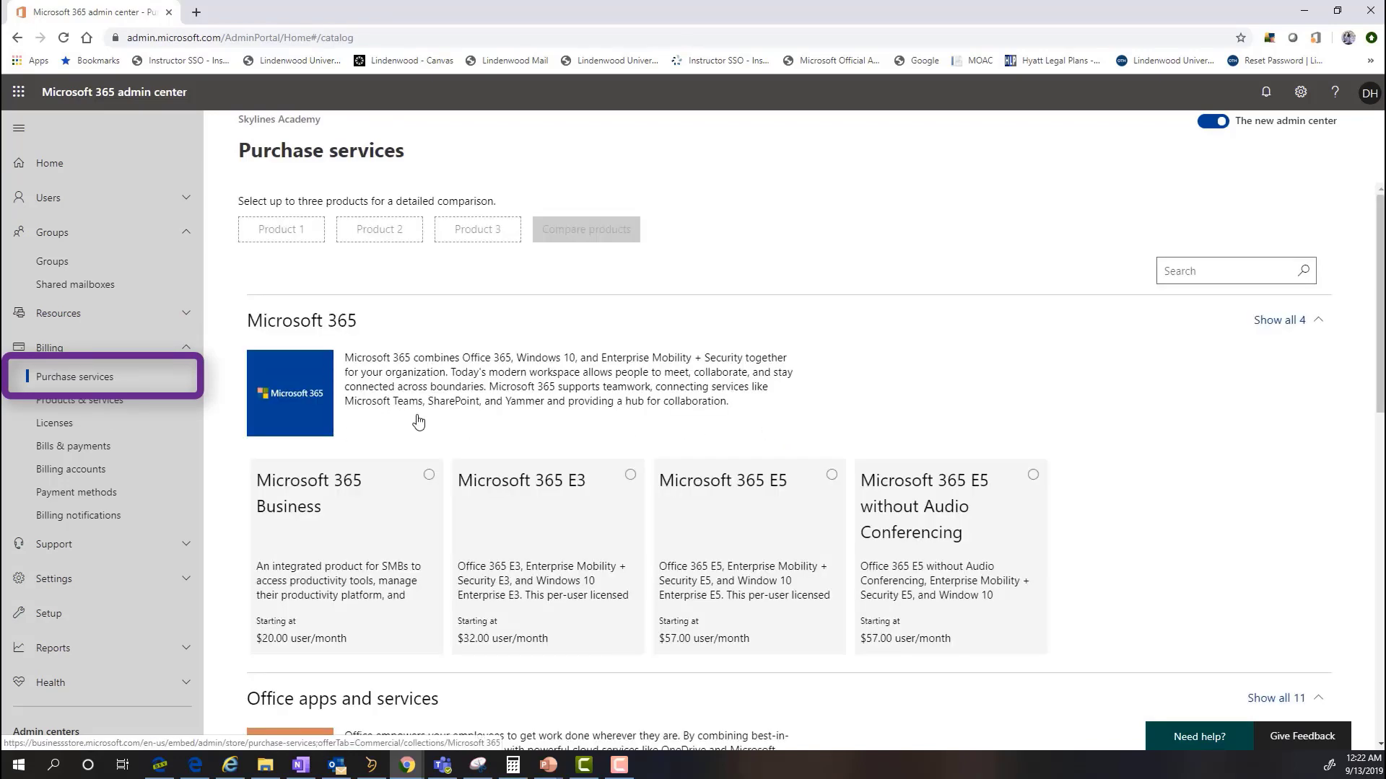
scroll(422, 425, "down", 3)
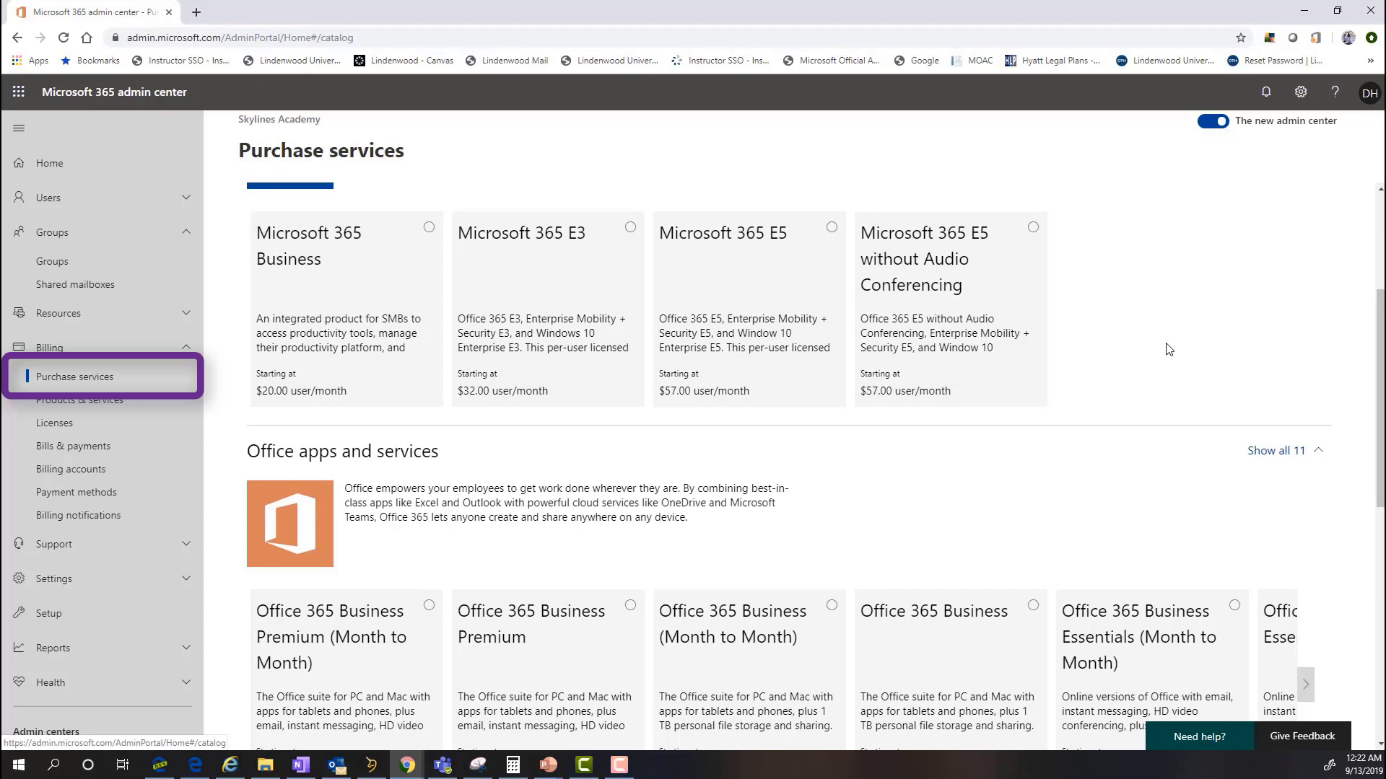
scroll(1162, 344, "up", 3)
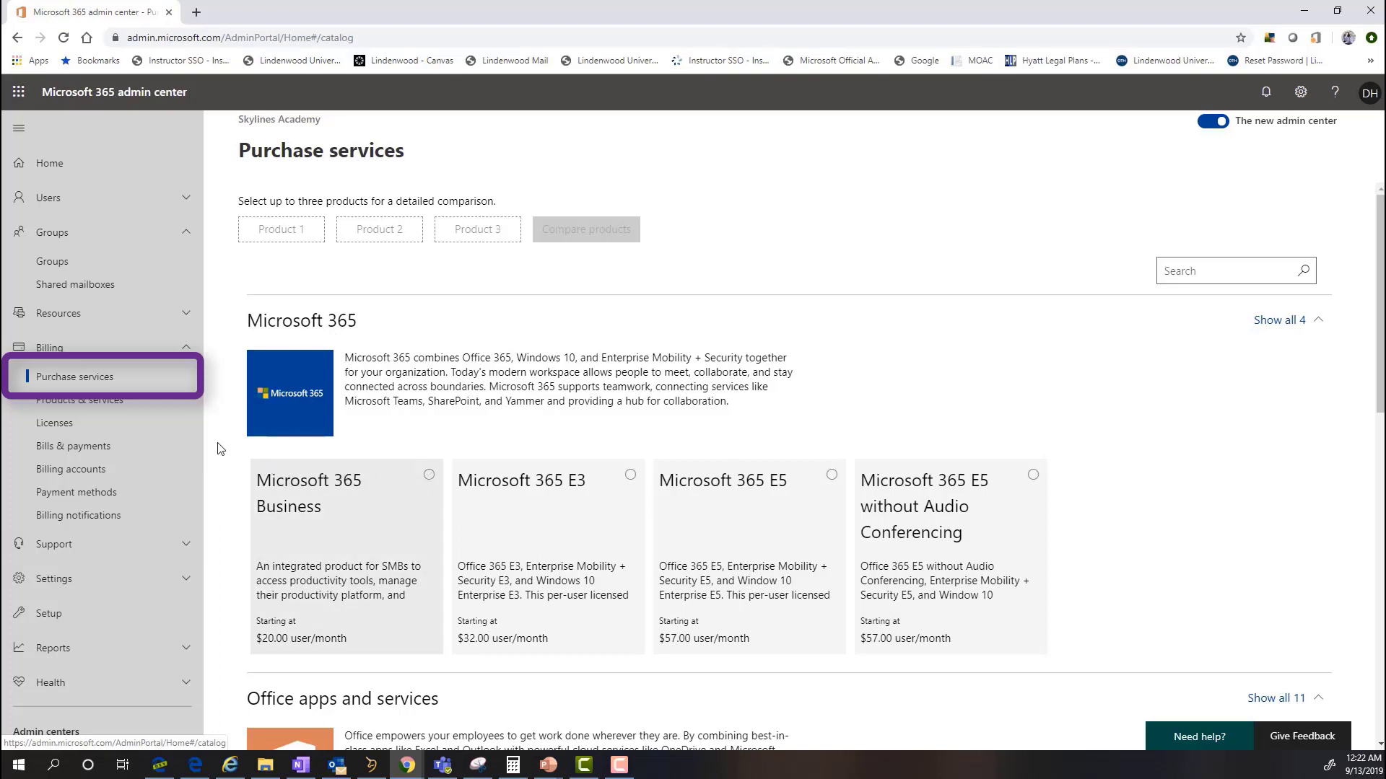
Review the organization's current subscriptions under Products & services, including their licenses and billing details.
left_click(73, 400)
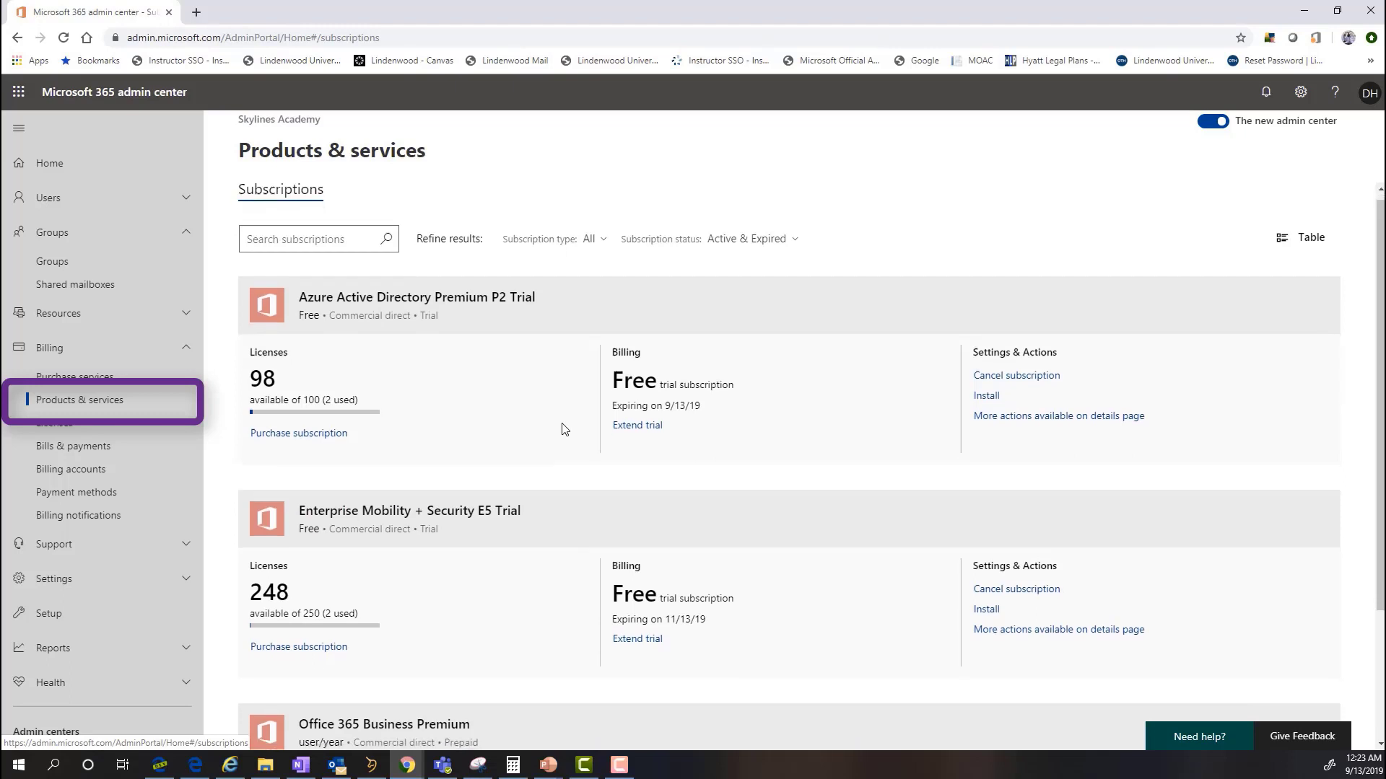
scroll(561, 419, "down", 2)
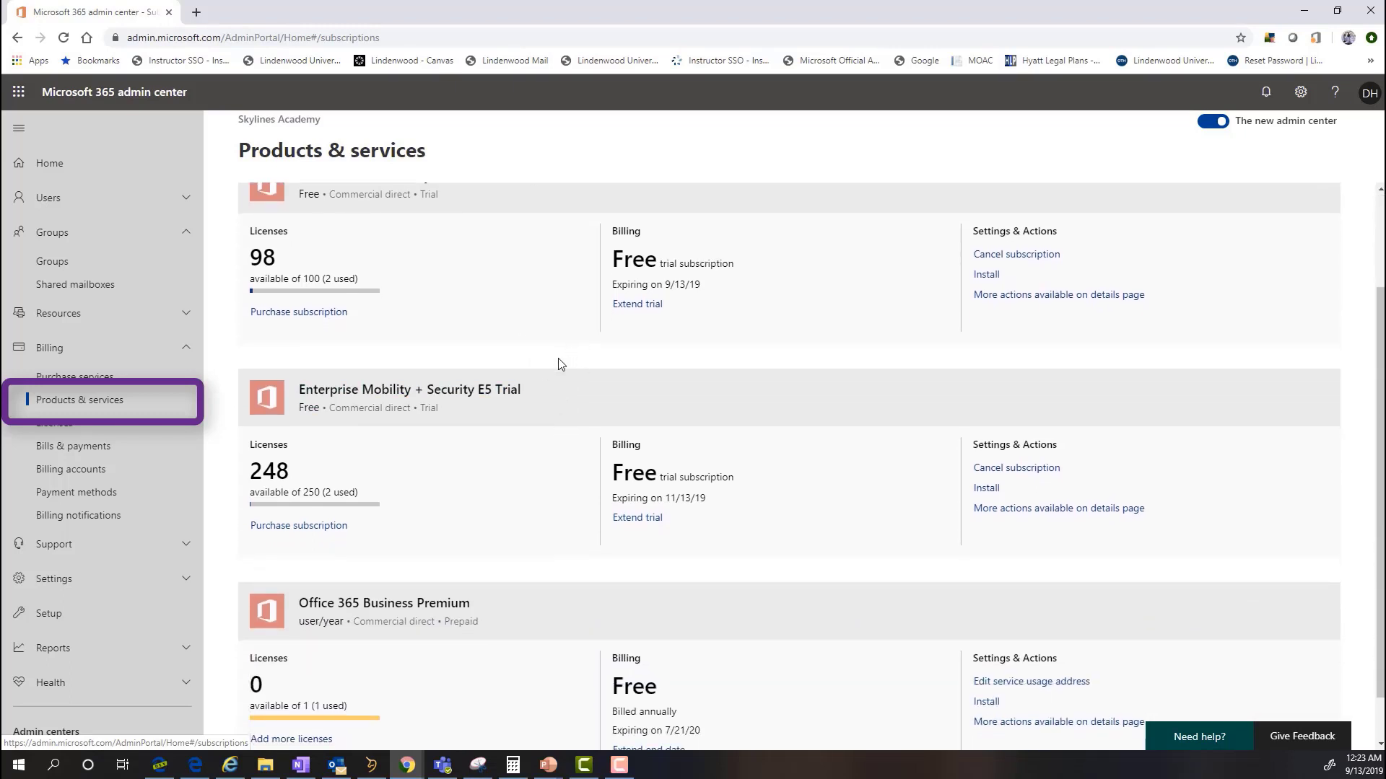
scroll(468, 306, "up", 2)
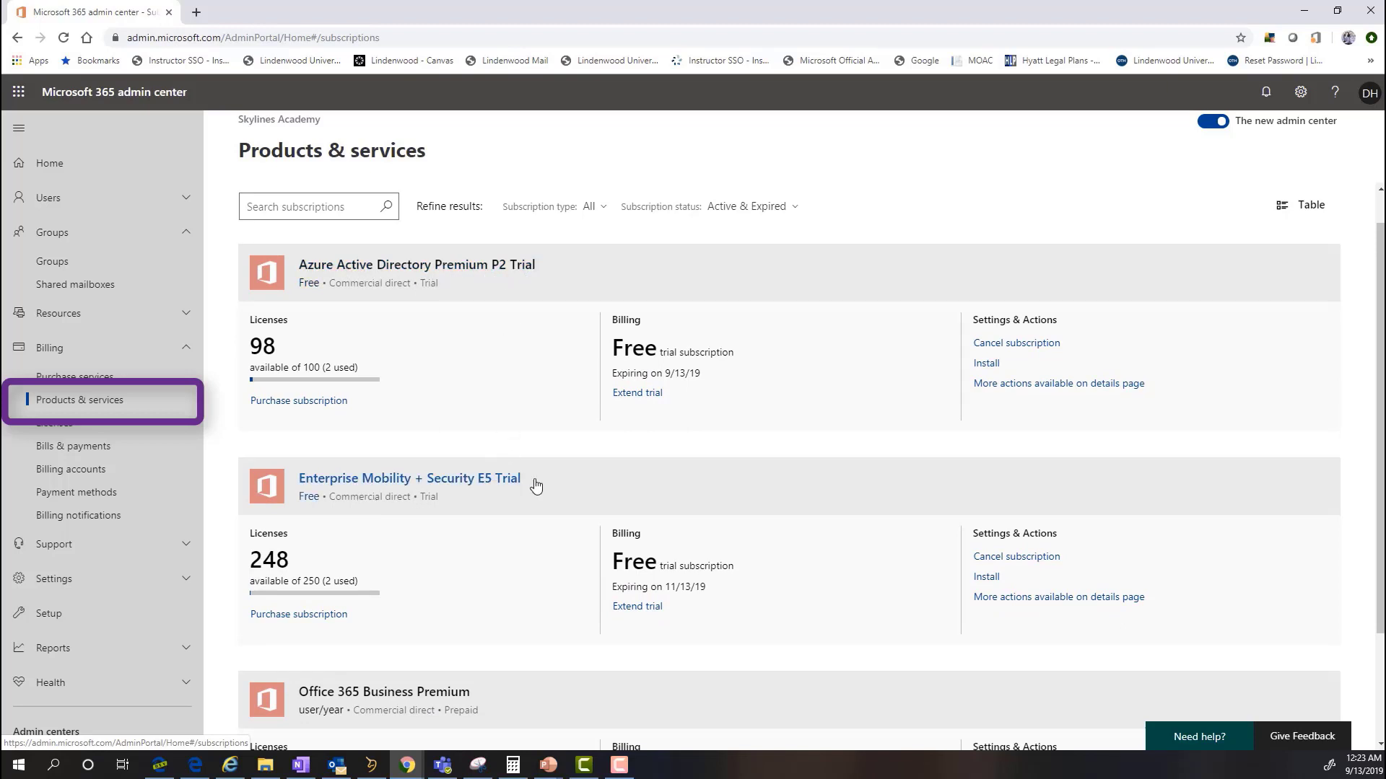
scroll(535, 486, "down", 2)
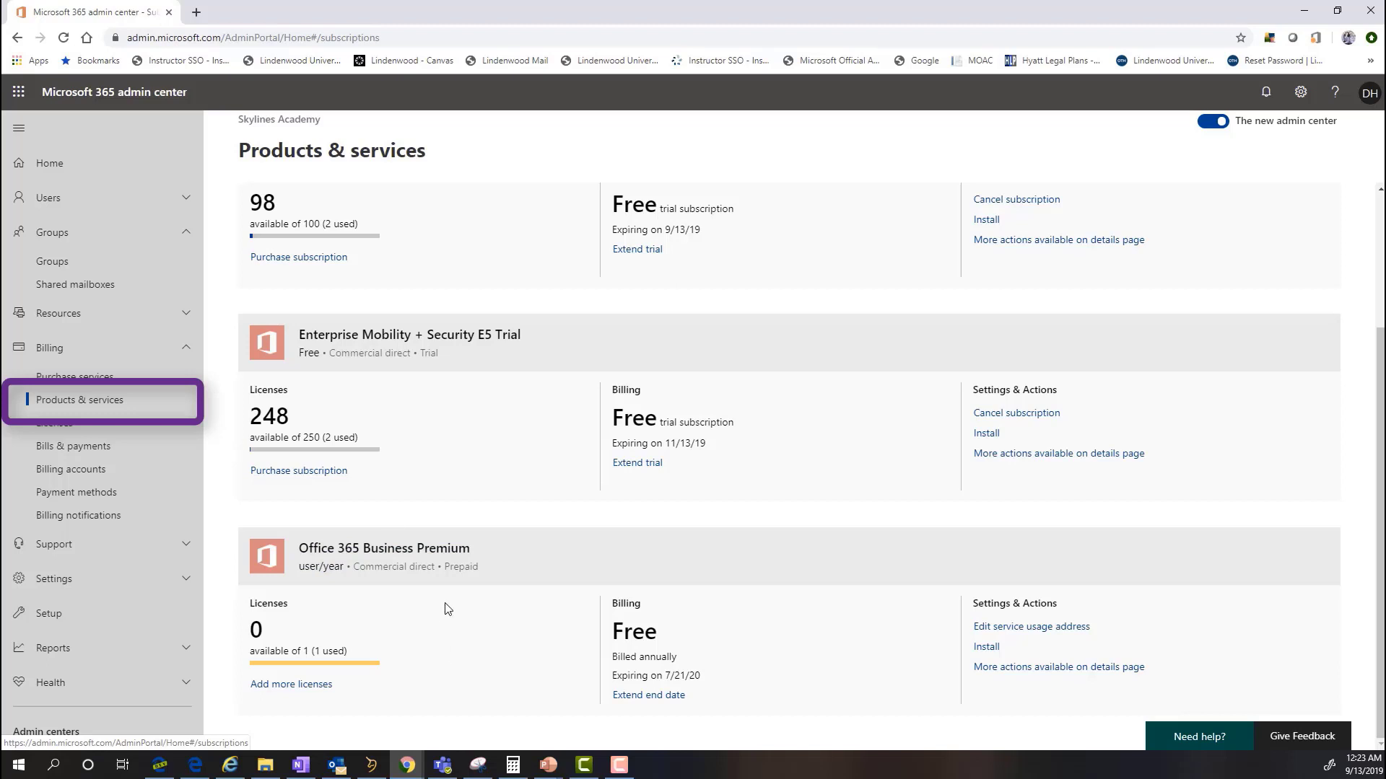
Check the license availability of each owned product and view the organization's payment methods.
left_click(44, 424)
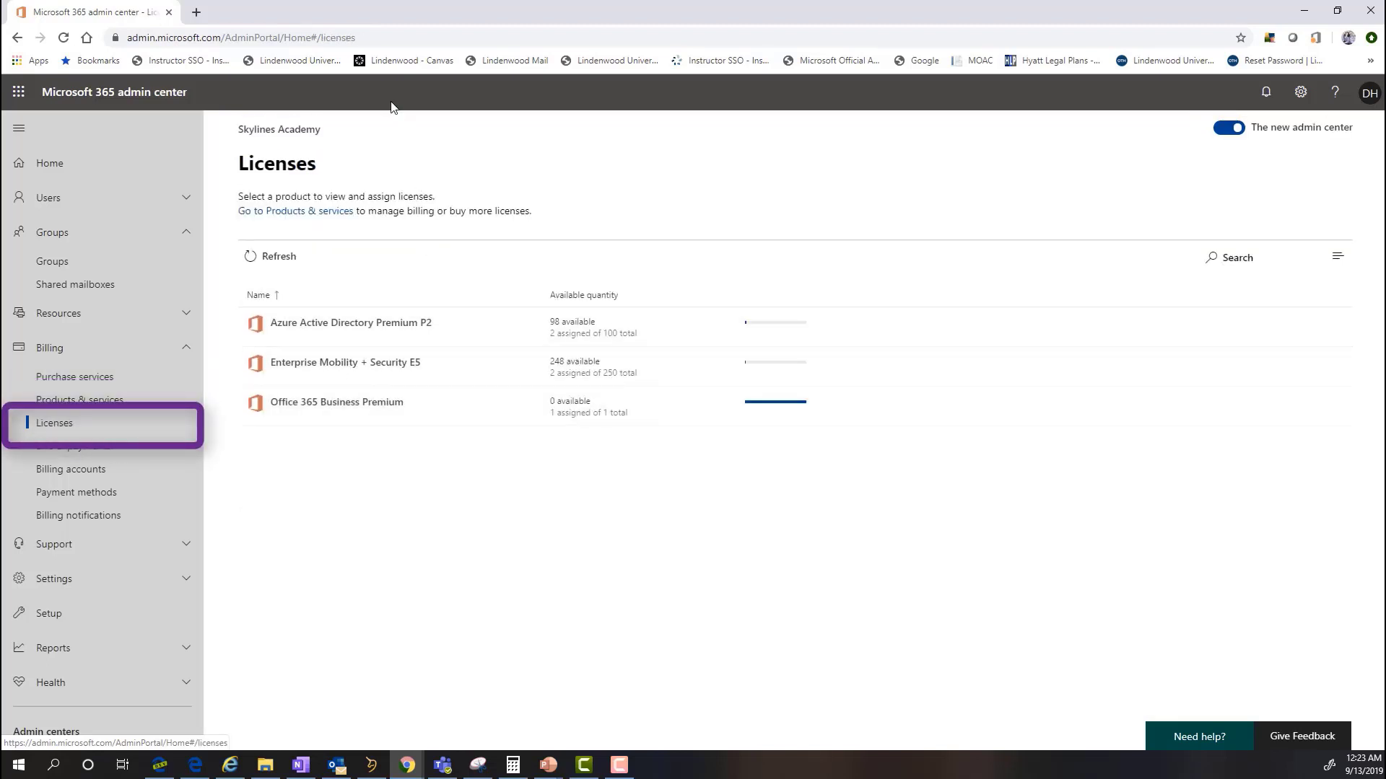
left_click(79, 399)
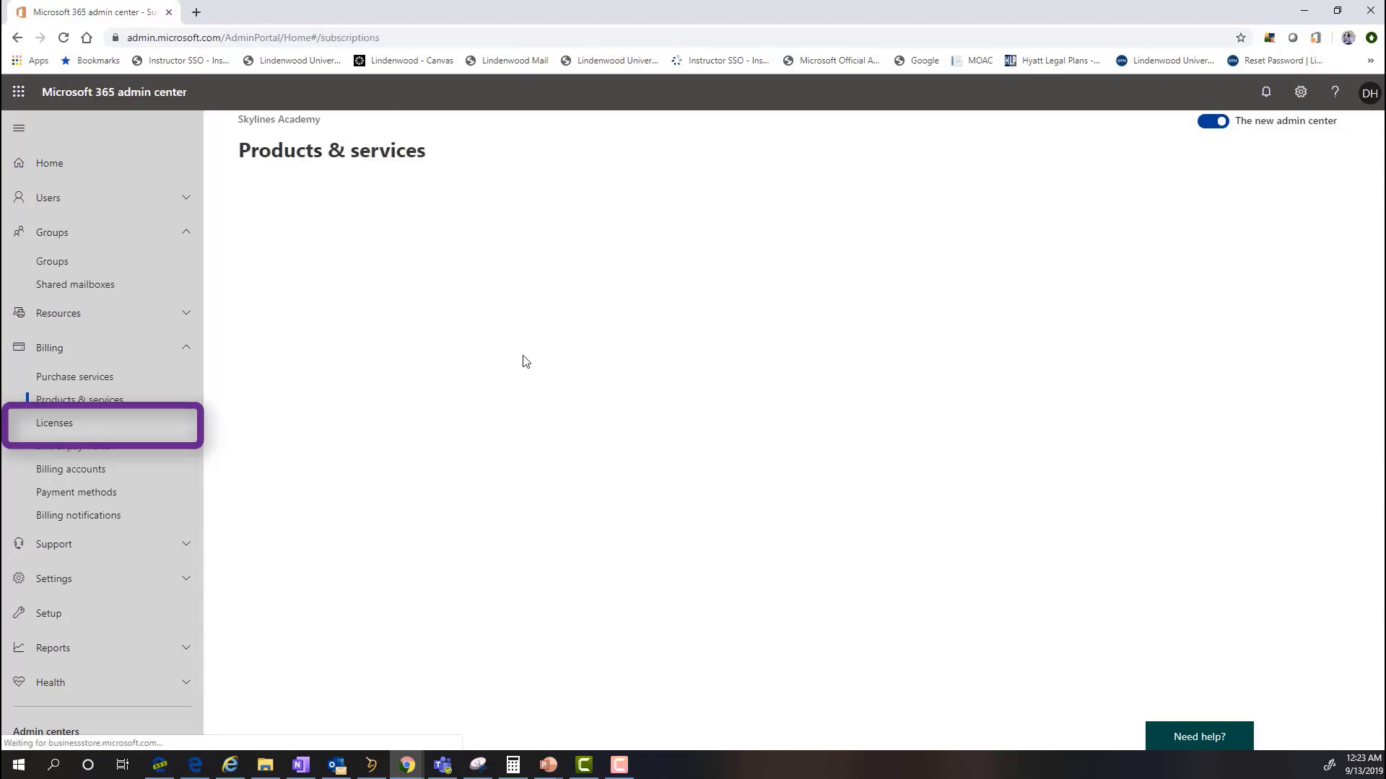
left_click(60, 420)
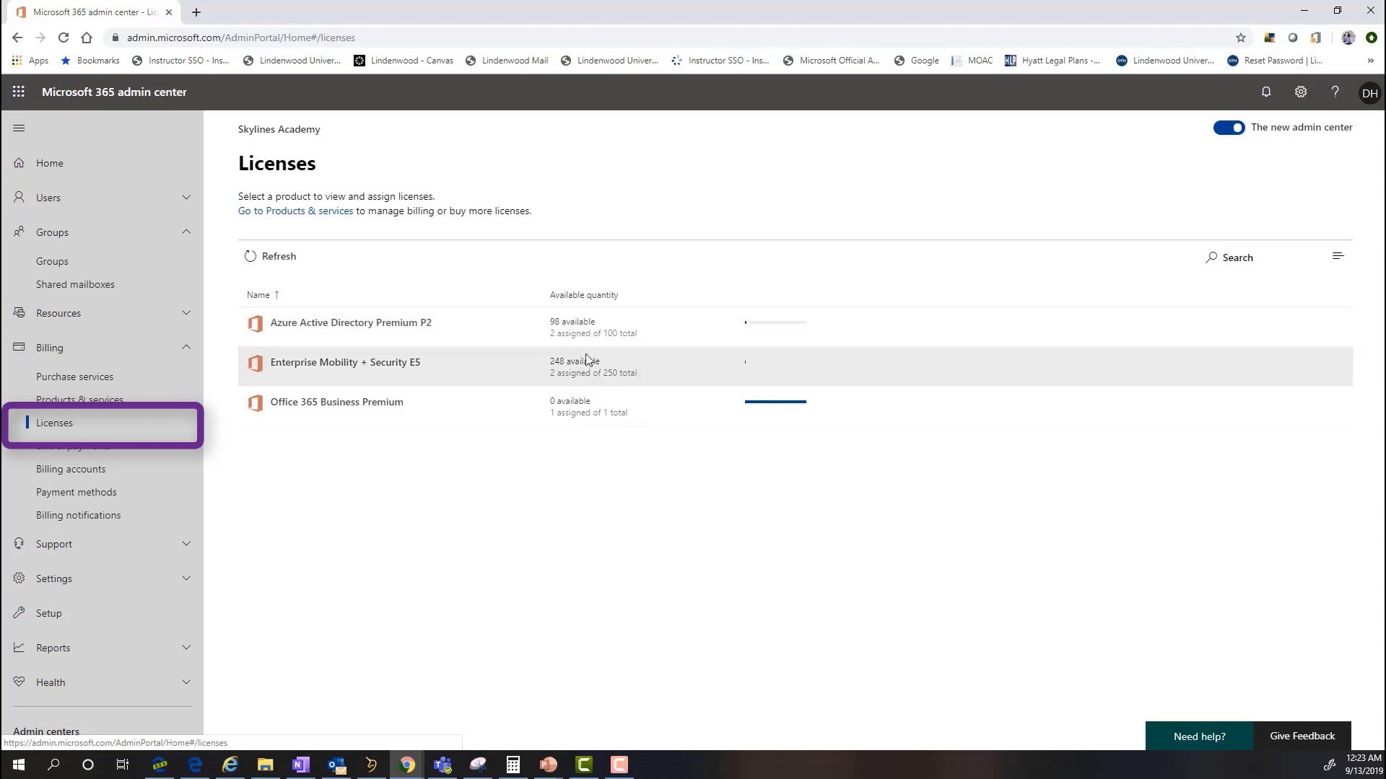
left_click(89, 498)
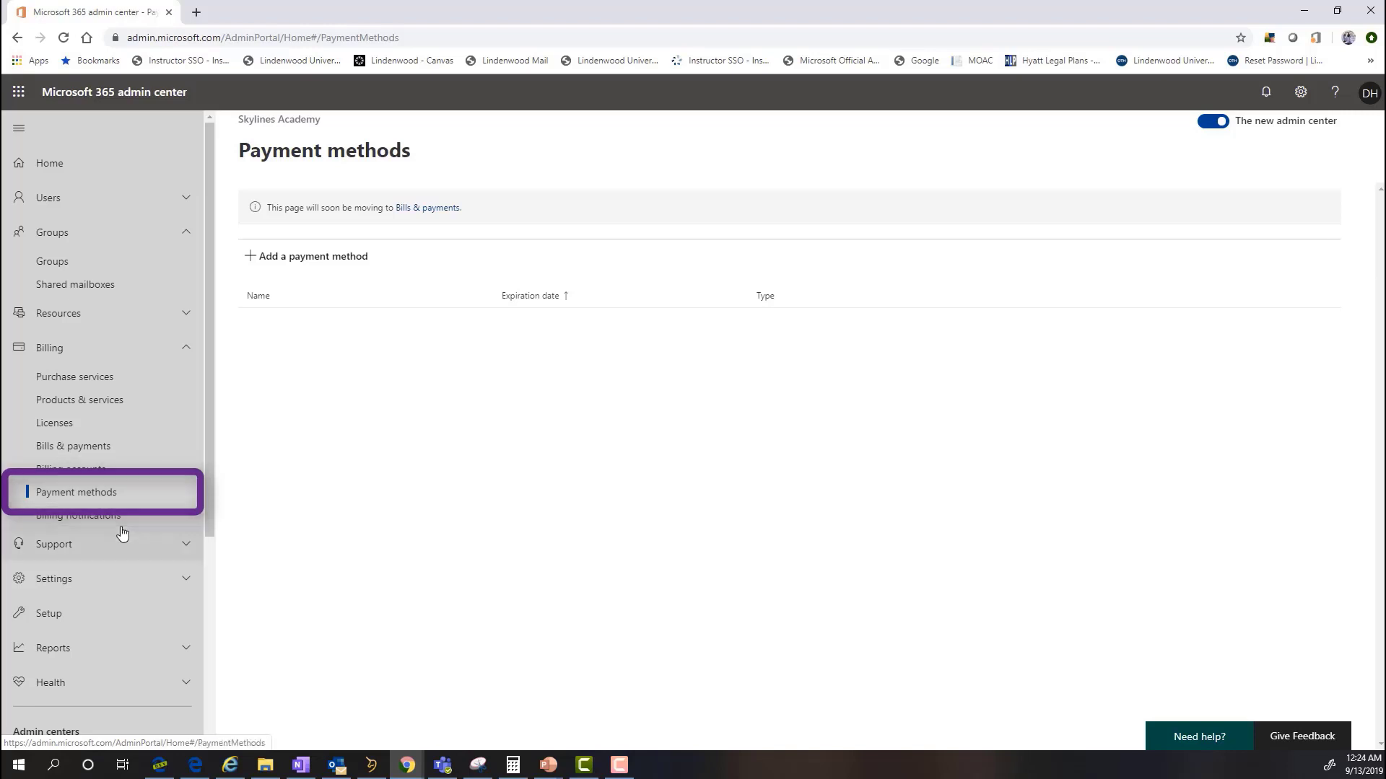
Start a license assignment for Enterprise Mobility + Security E5 and choose the user given the admin roles as recipient.
left_click(55, 426)
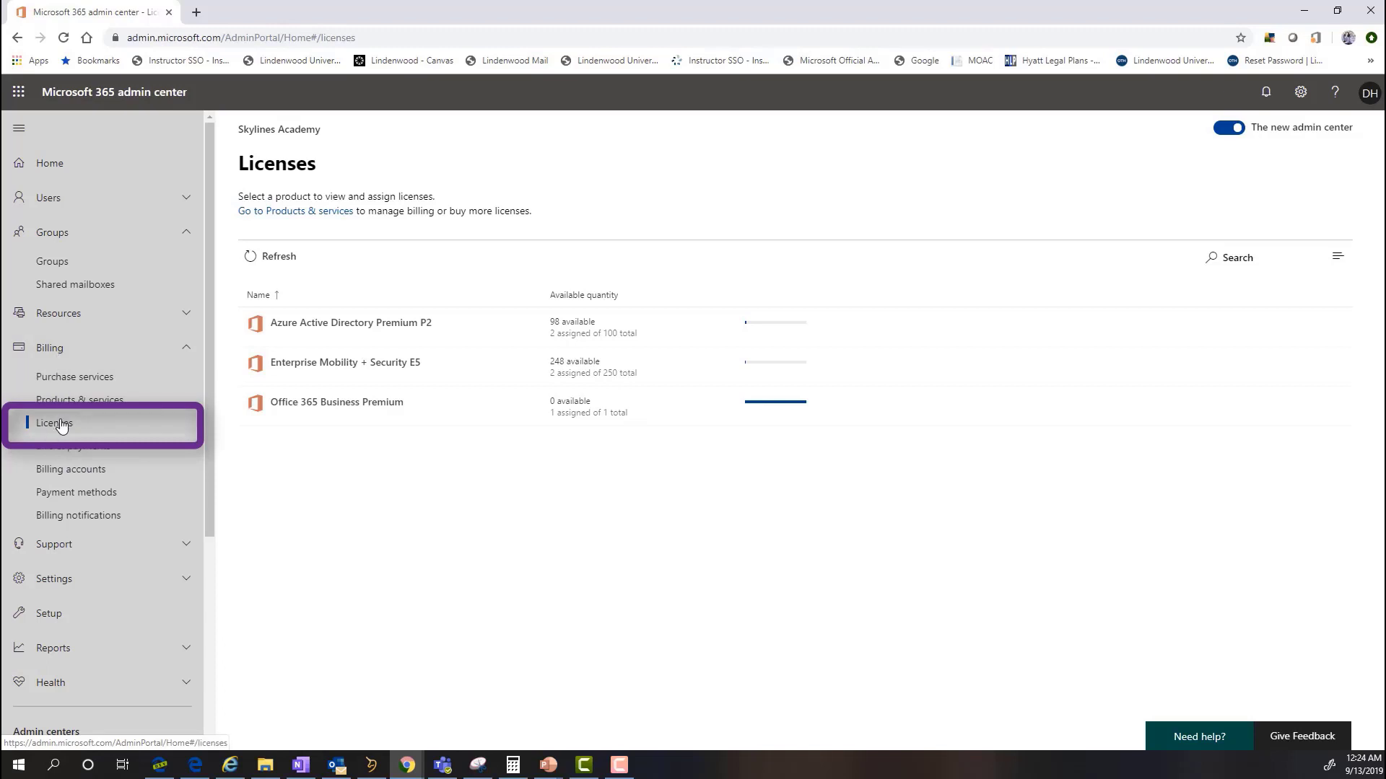
left_click(357, 363)
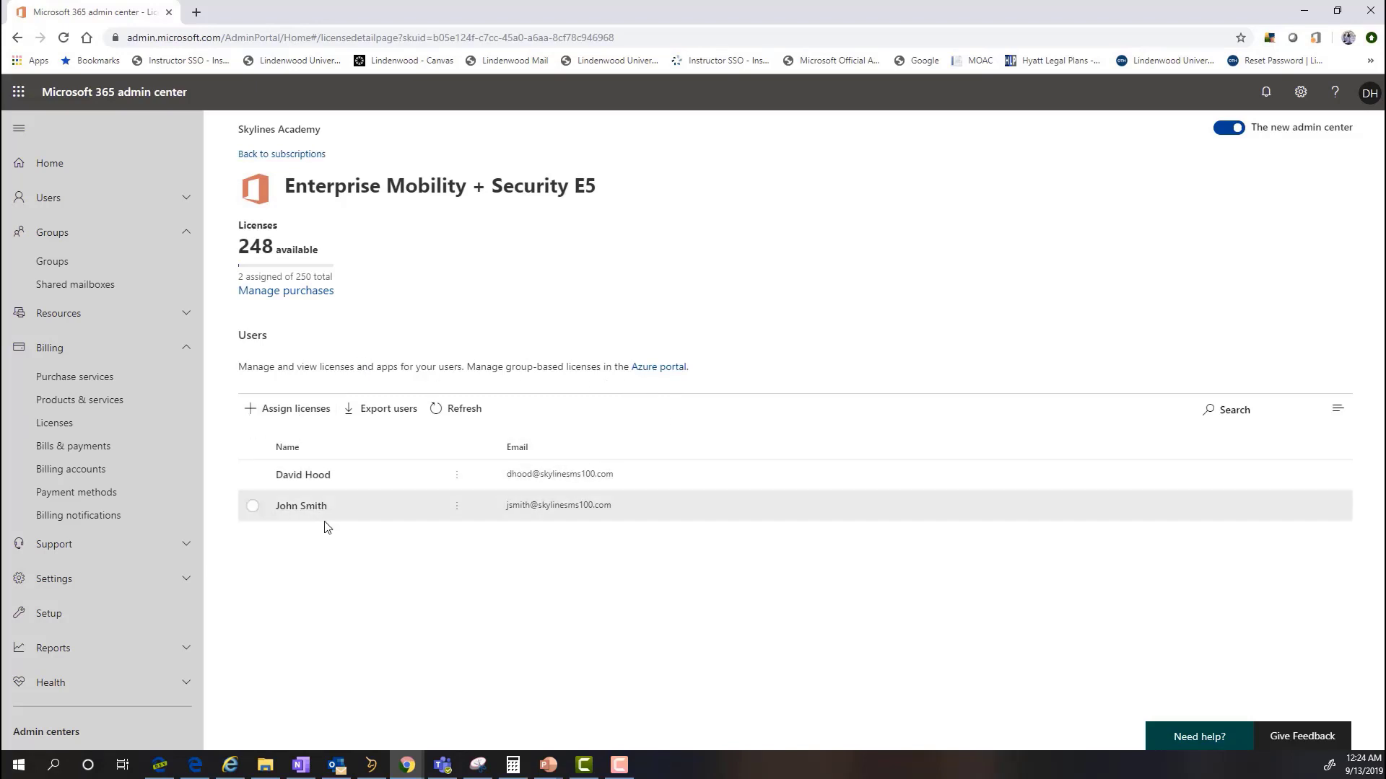
left_click(298, 418)
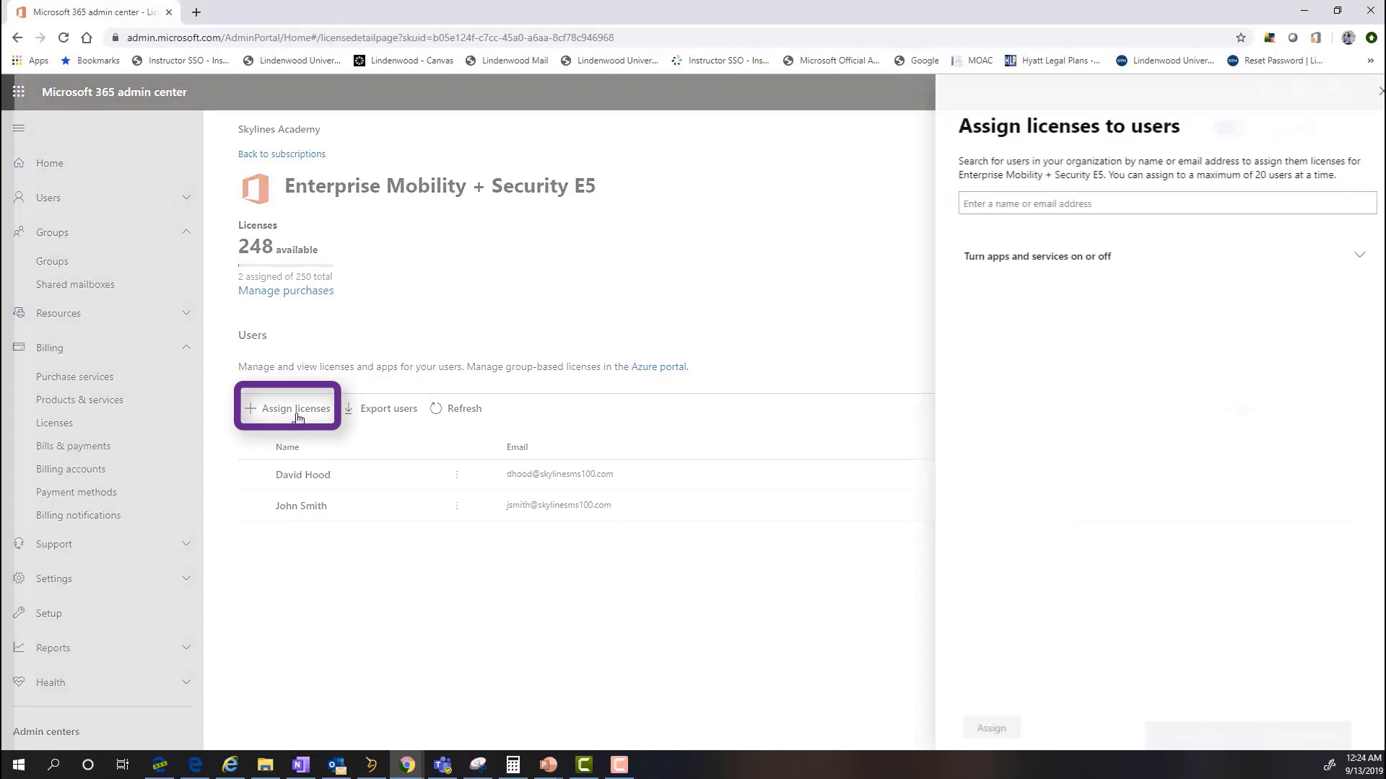
left_click(1098, 205)
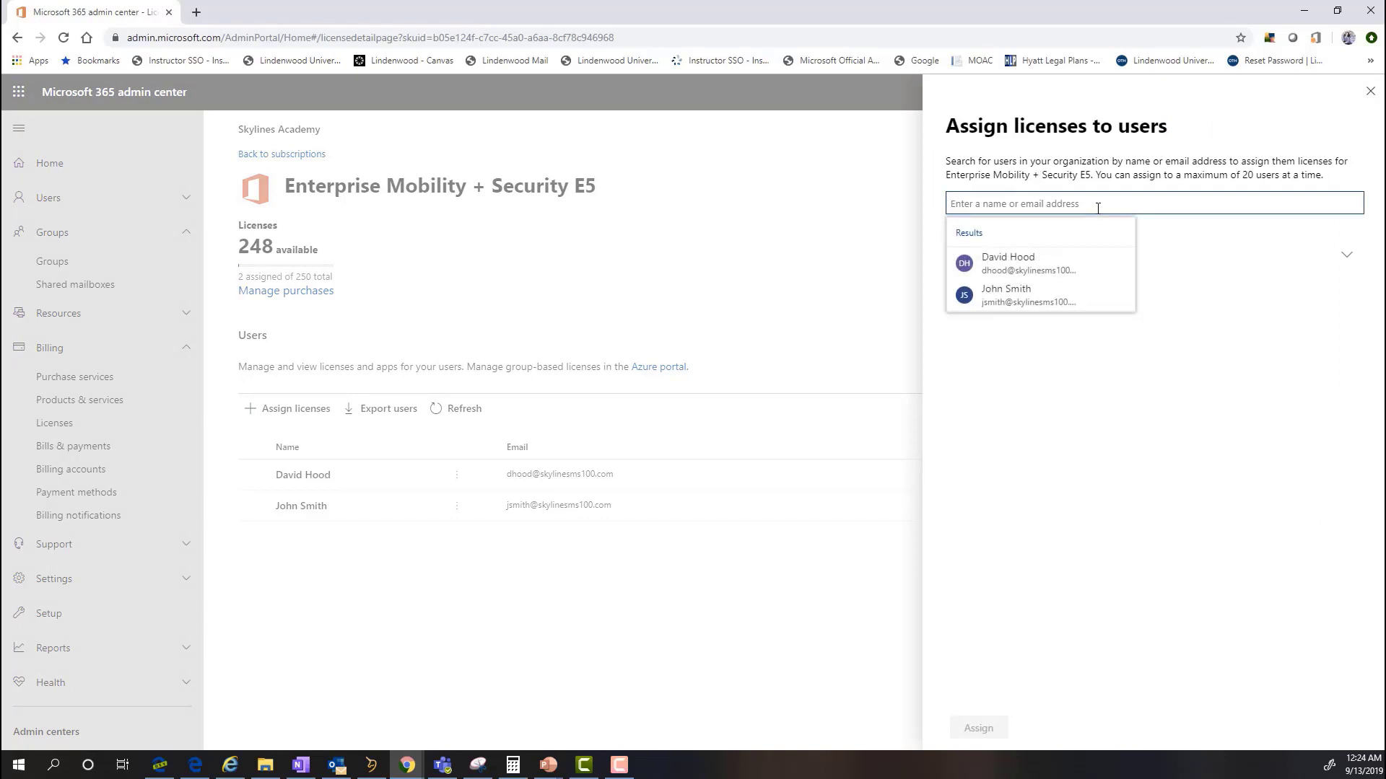
type("jsmith")
left_click(1055, 260)
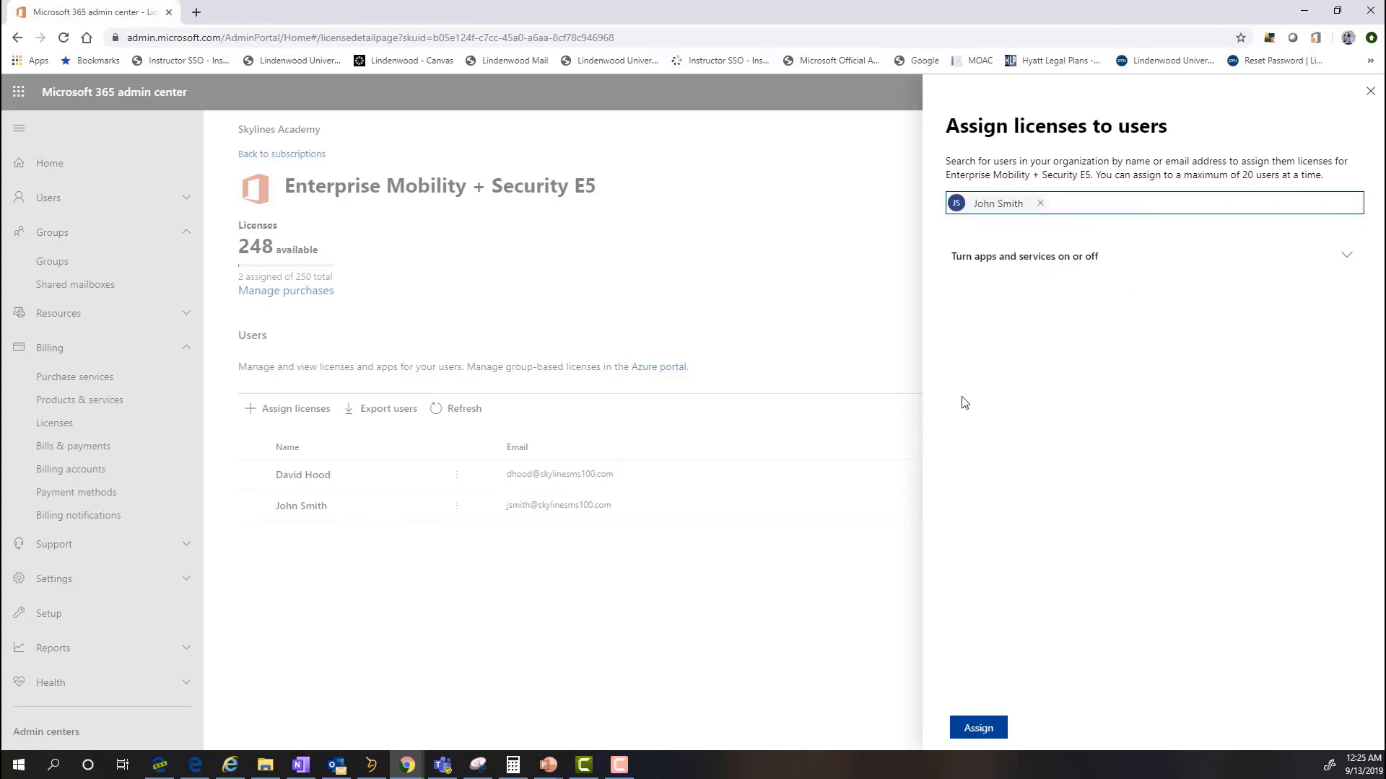
Review the apps and services included in the license, submit the assignment with all of them on, and close the pane.
left_click(1348, 256)
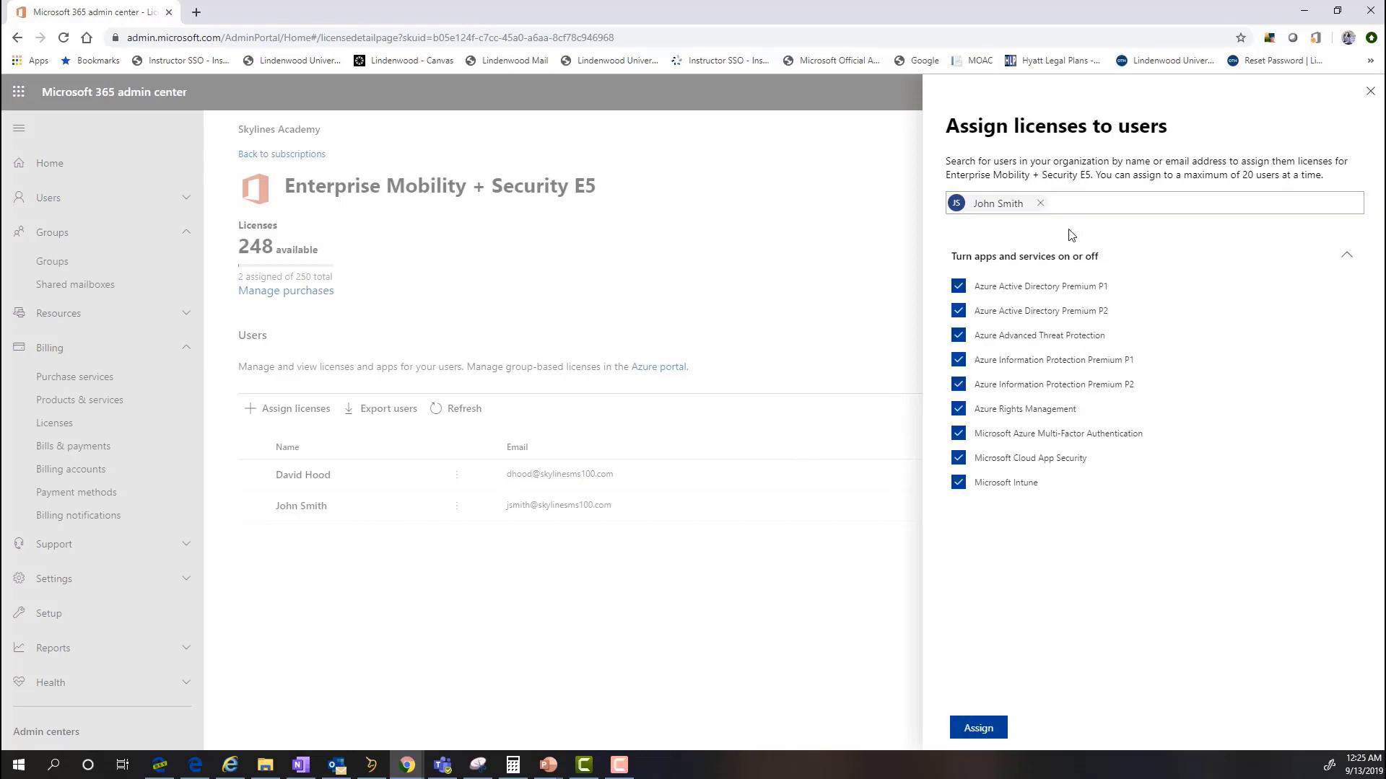
left_click(1347, 256)
left_click(1347, 255)
left_click(1000, 719)
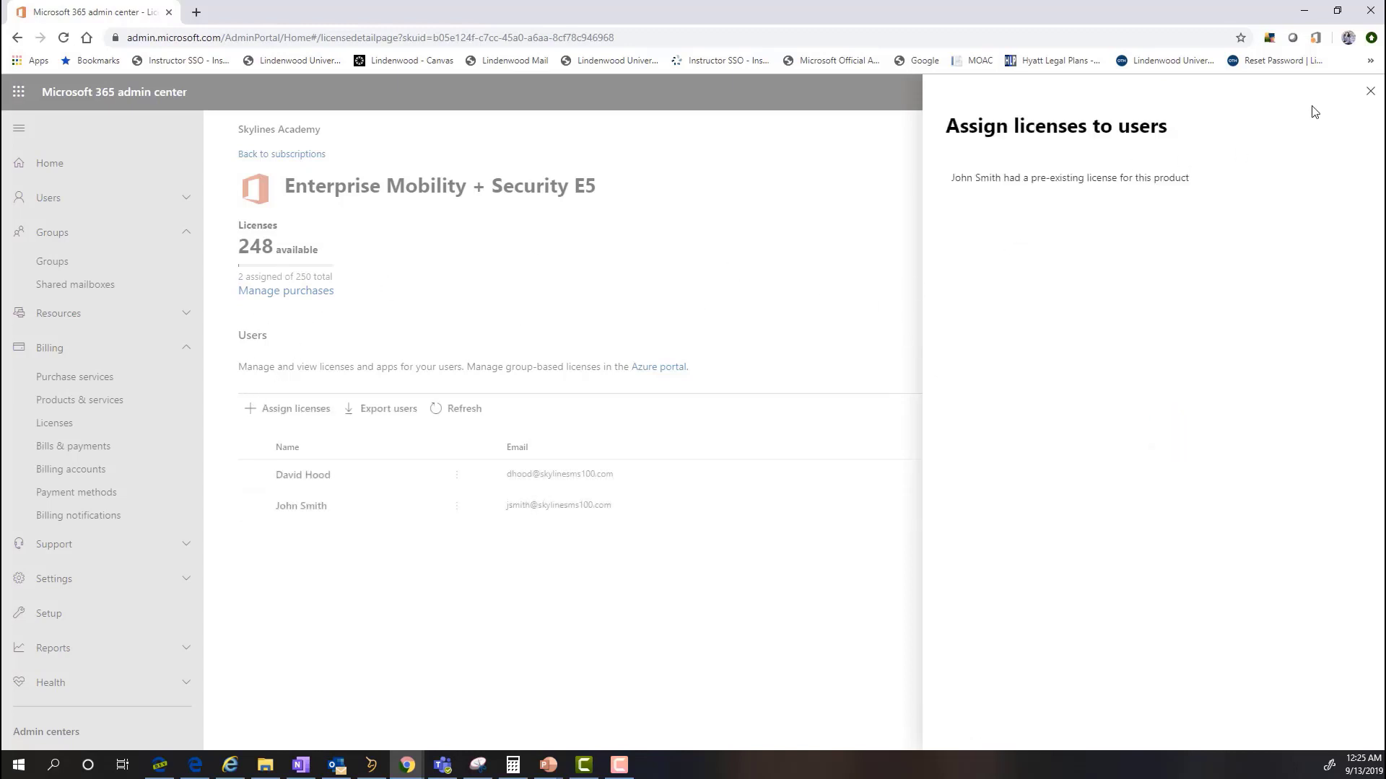
left_click(1370, 92)
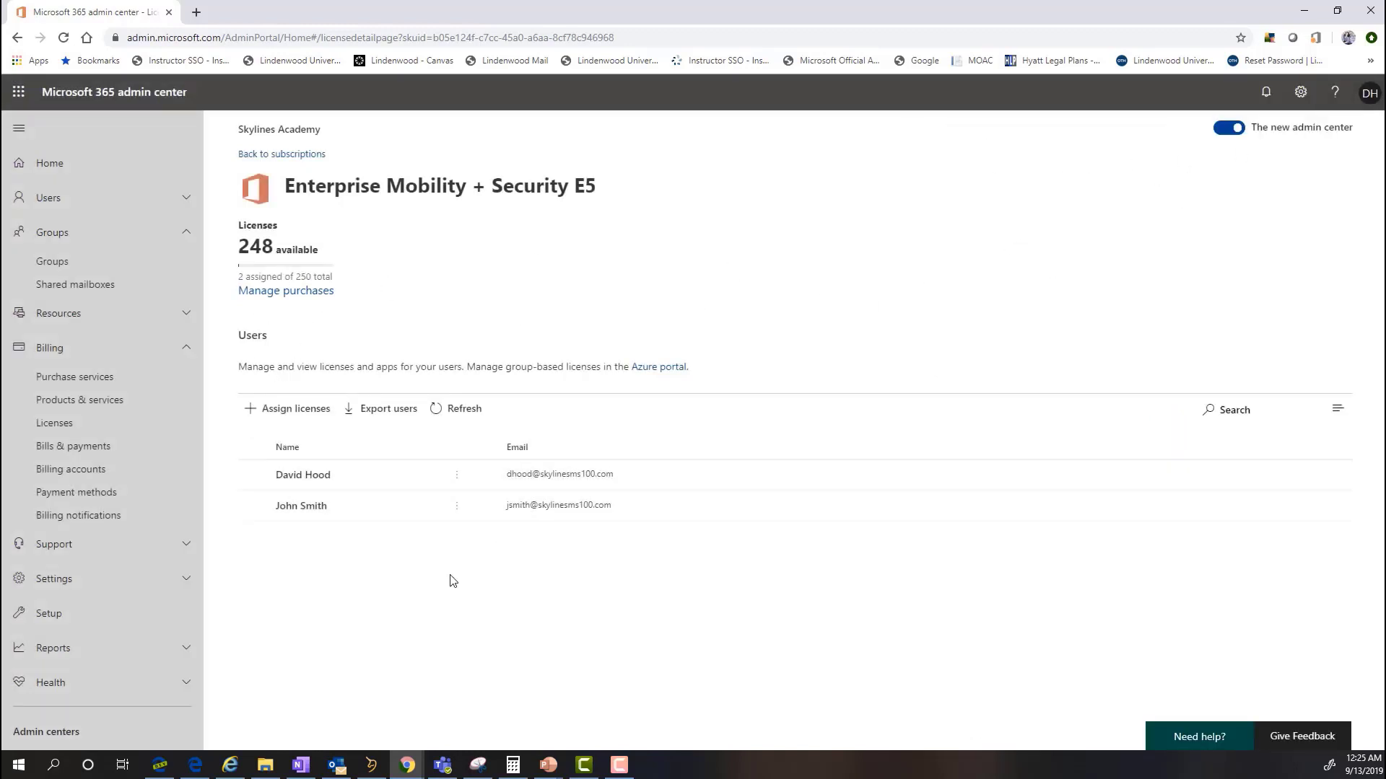
Return to the list of the organization's active users.
left_click(203, 204)
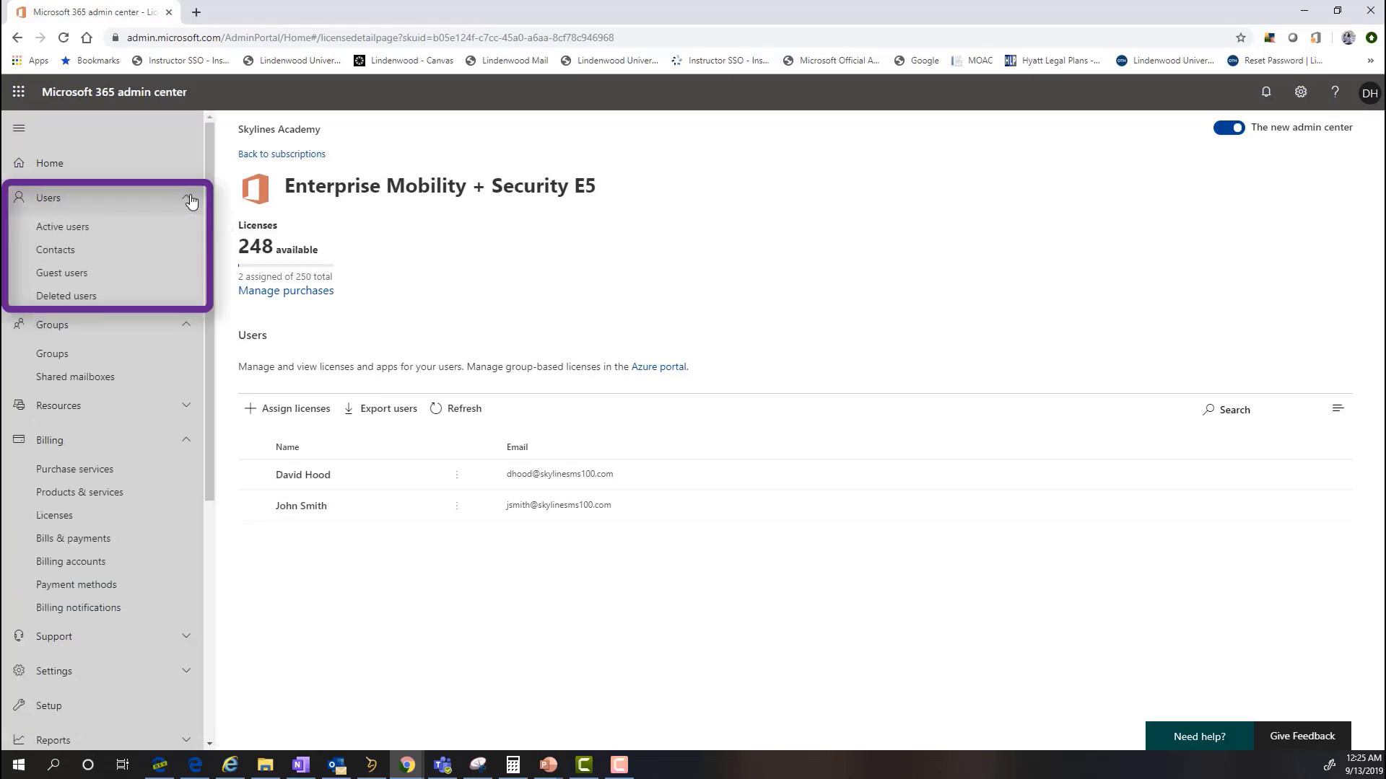
left_click(75, 234)
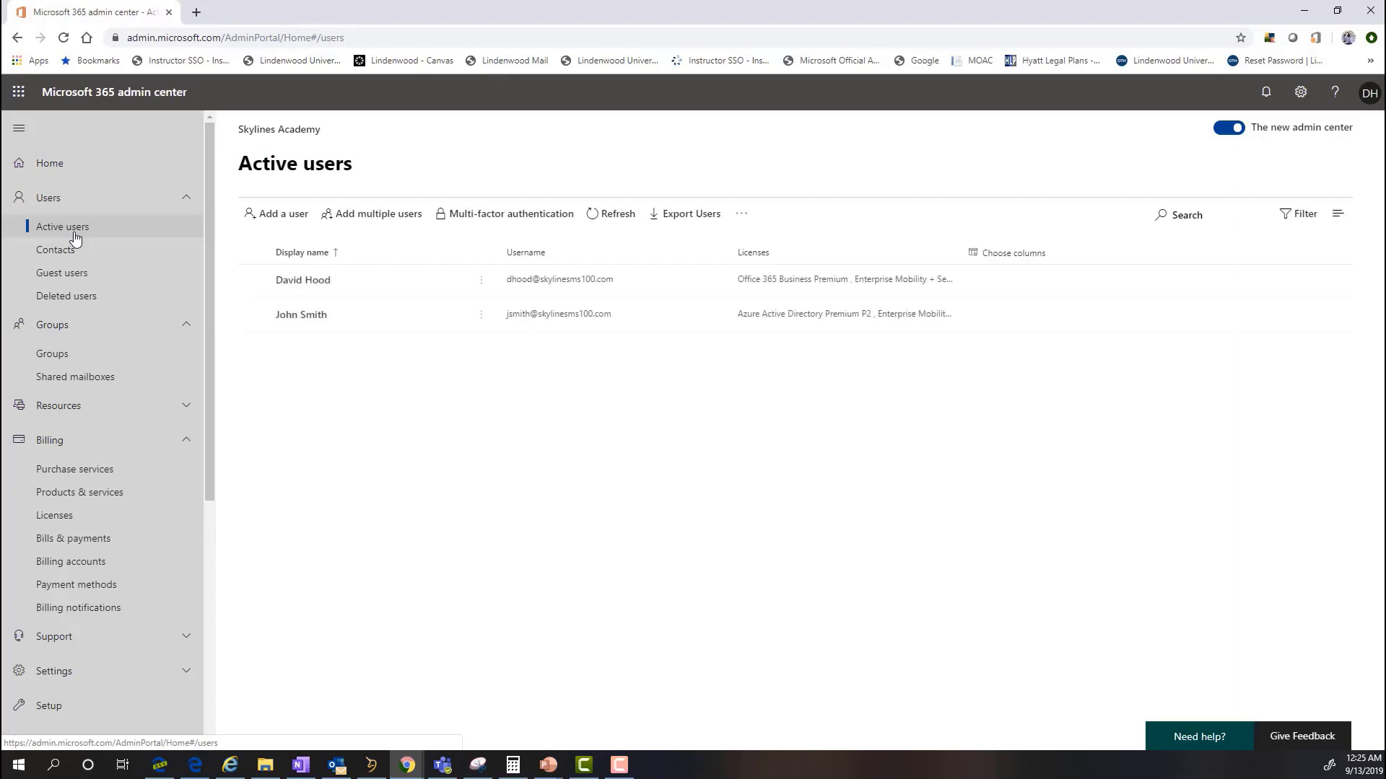
Open the details of the user given the admin roles and review the account information and assigned licenses.
left_click(316, 315)
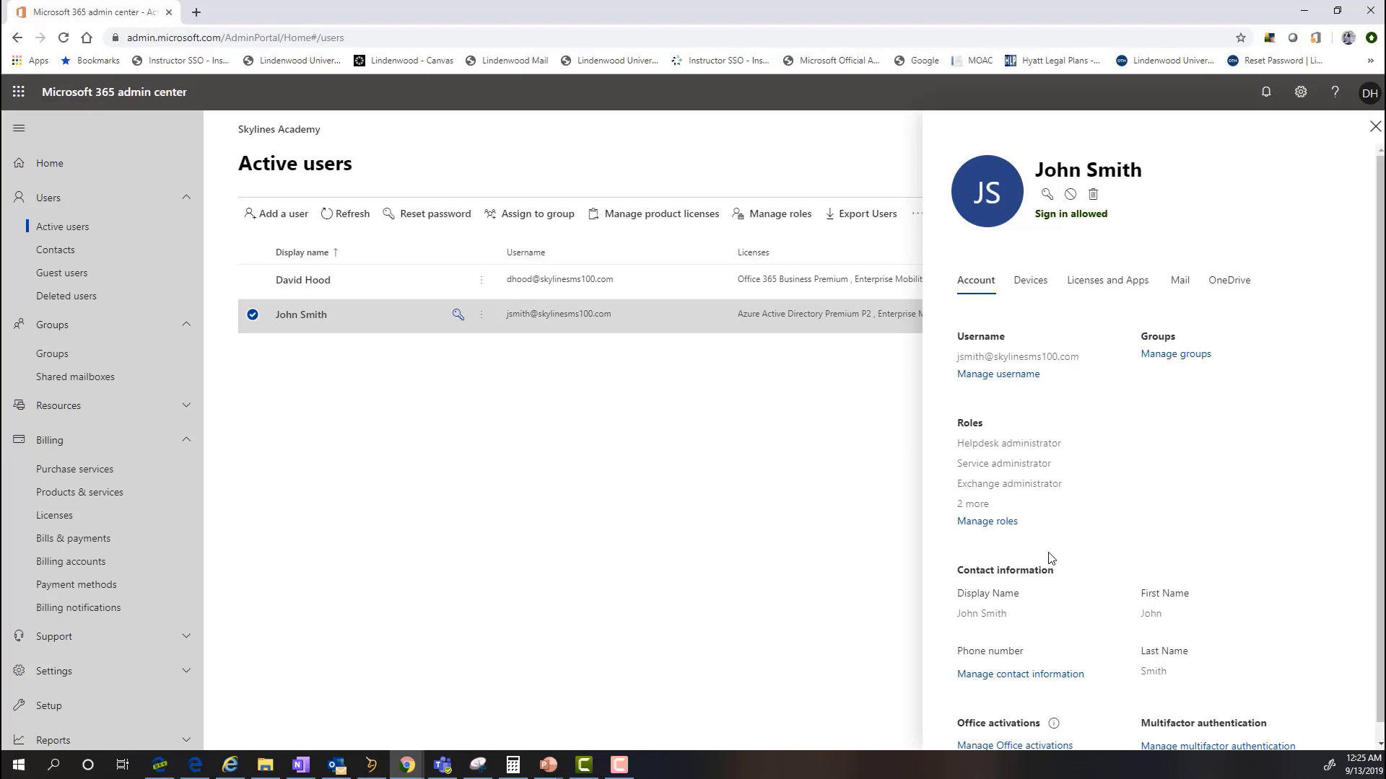
scroll(1051, 563, "down", 1)
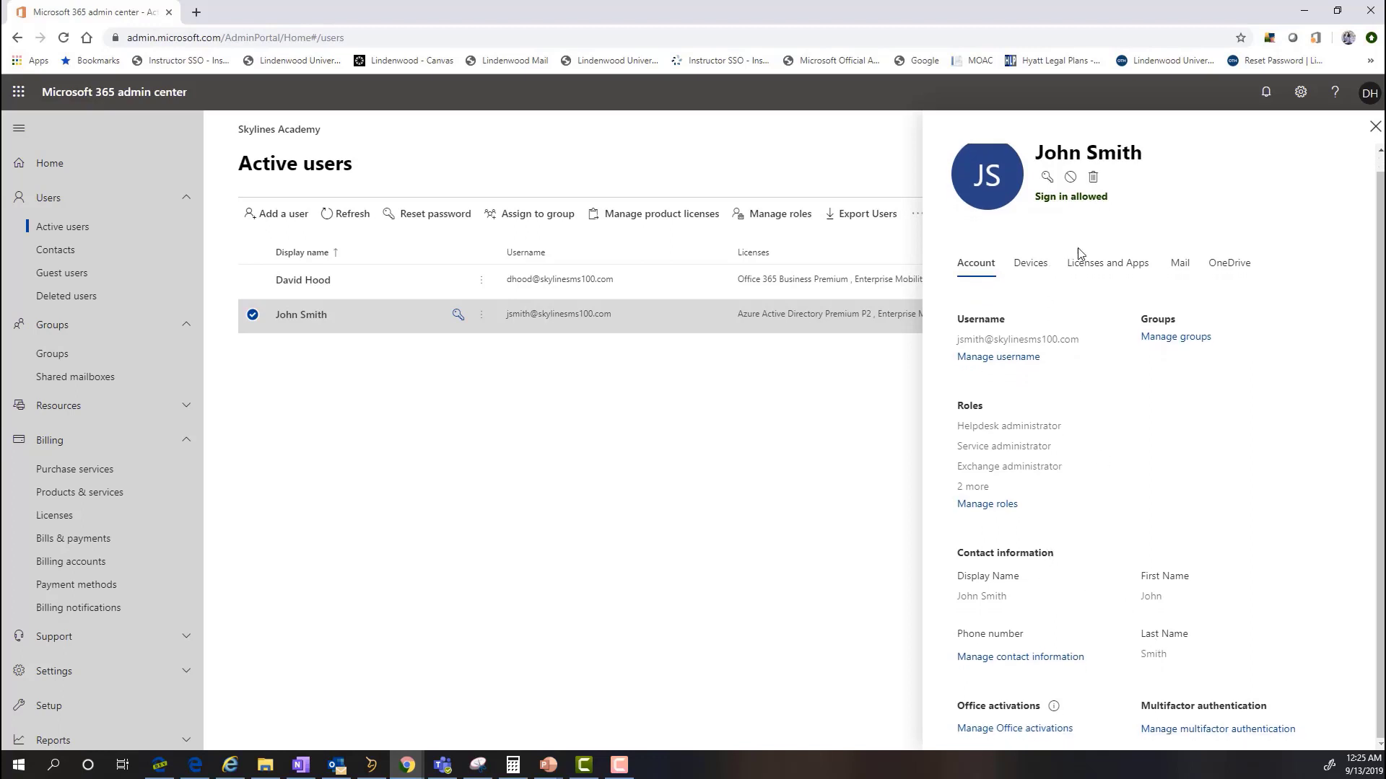
left_click(1096, 262)
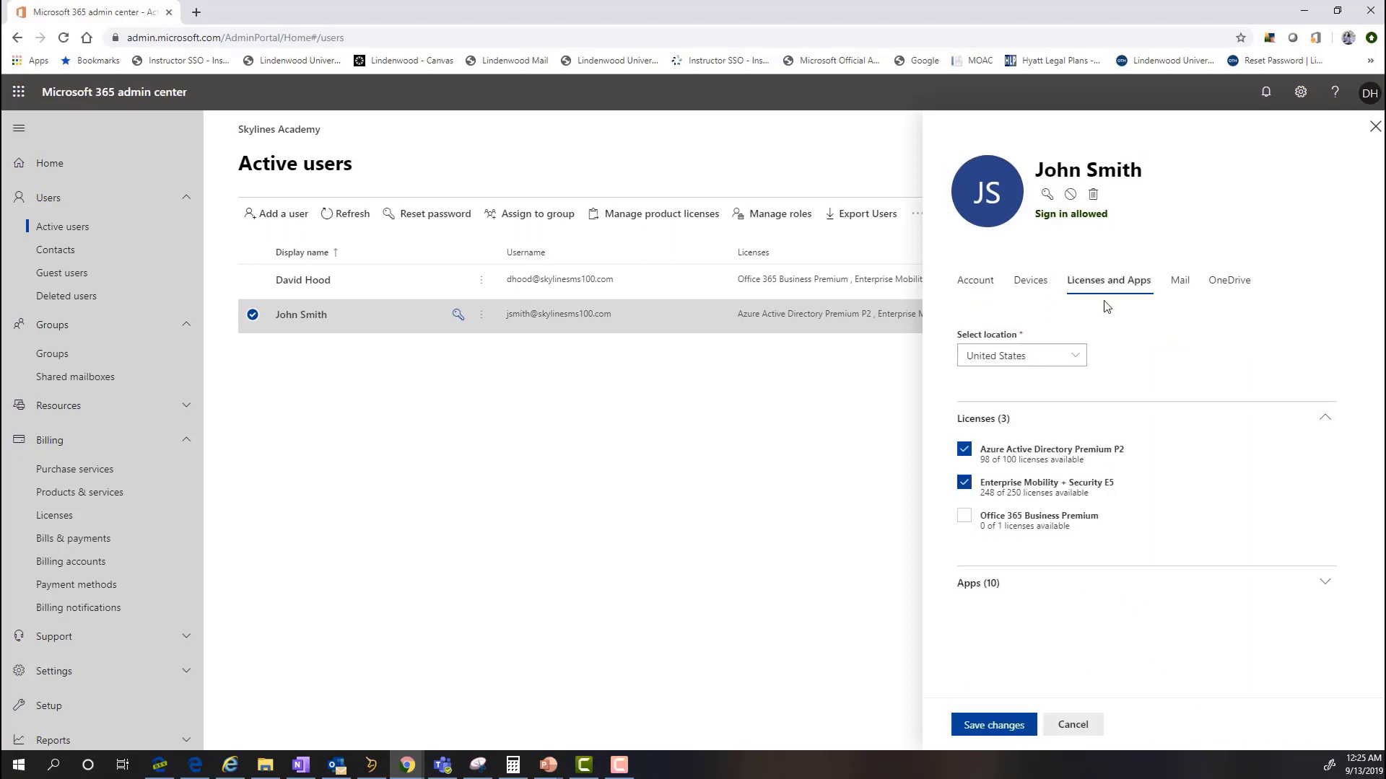
left_click(976, 283)
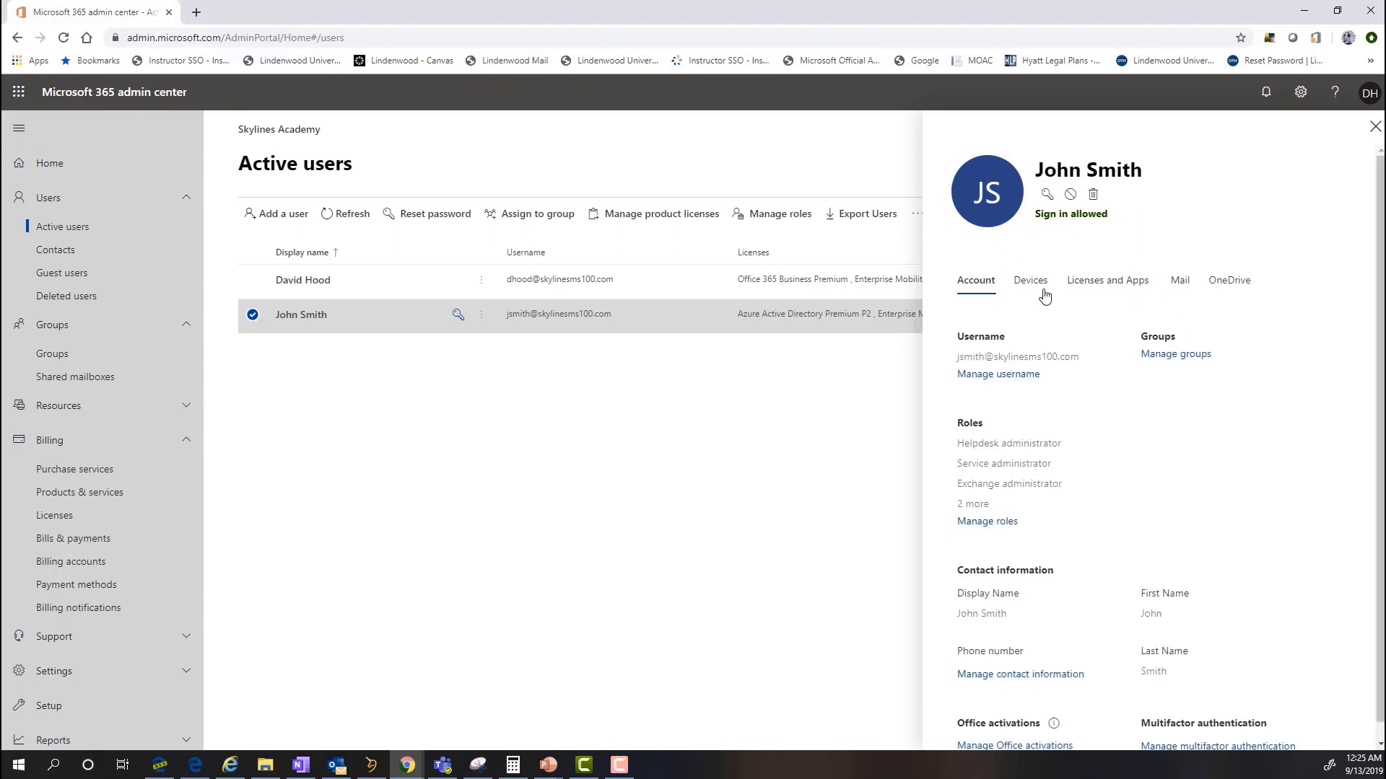
left_click(1105, 281)
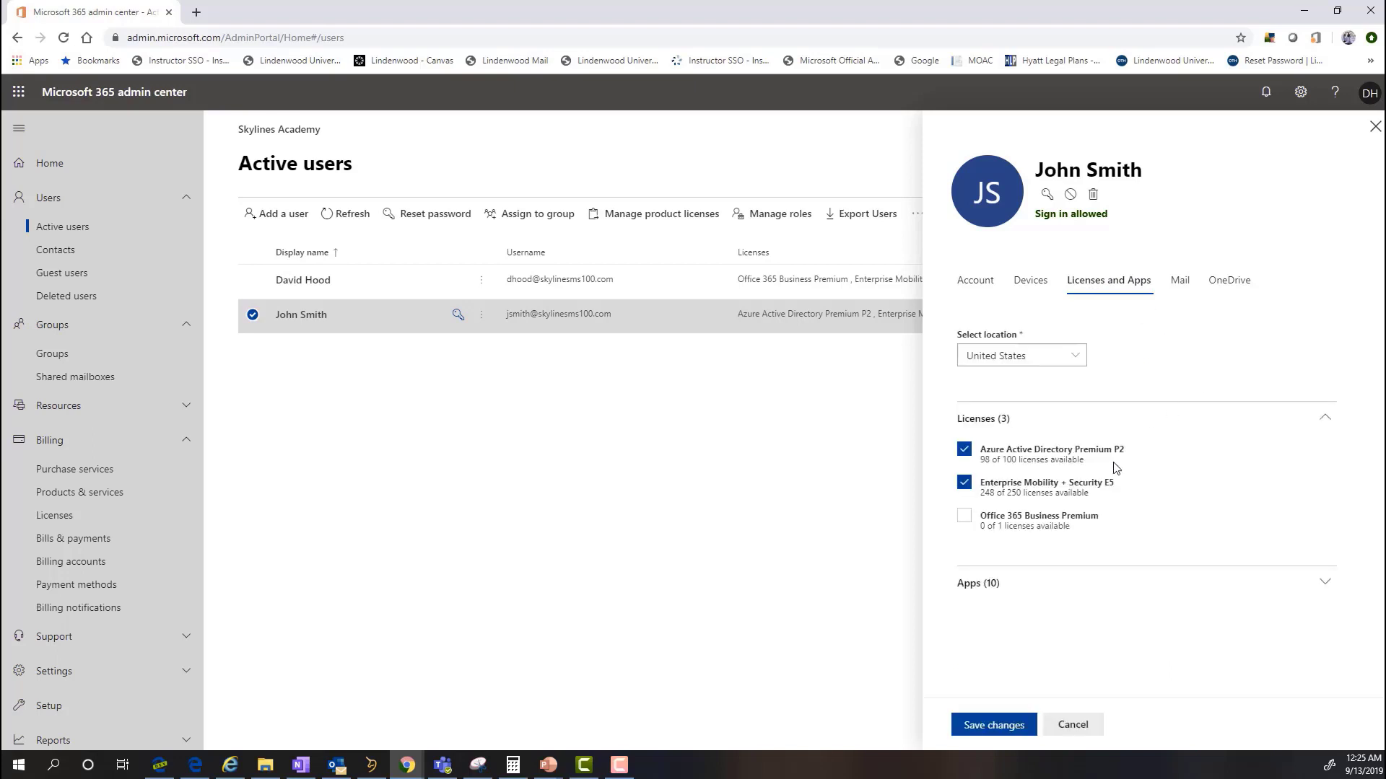
Check whether Office 365 Business Premium can be assigned to this user and review the individual apps for all licenses.
left_click(983, 545)
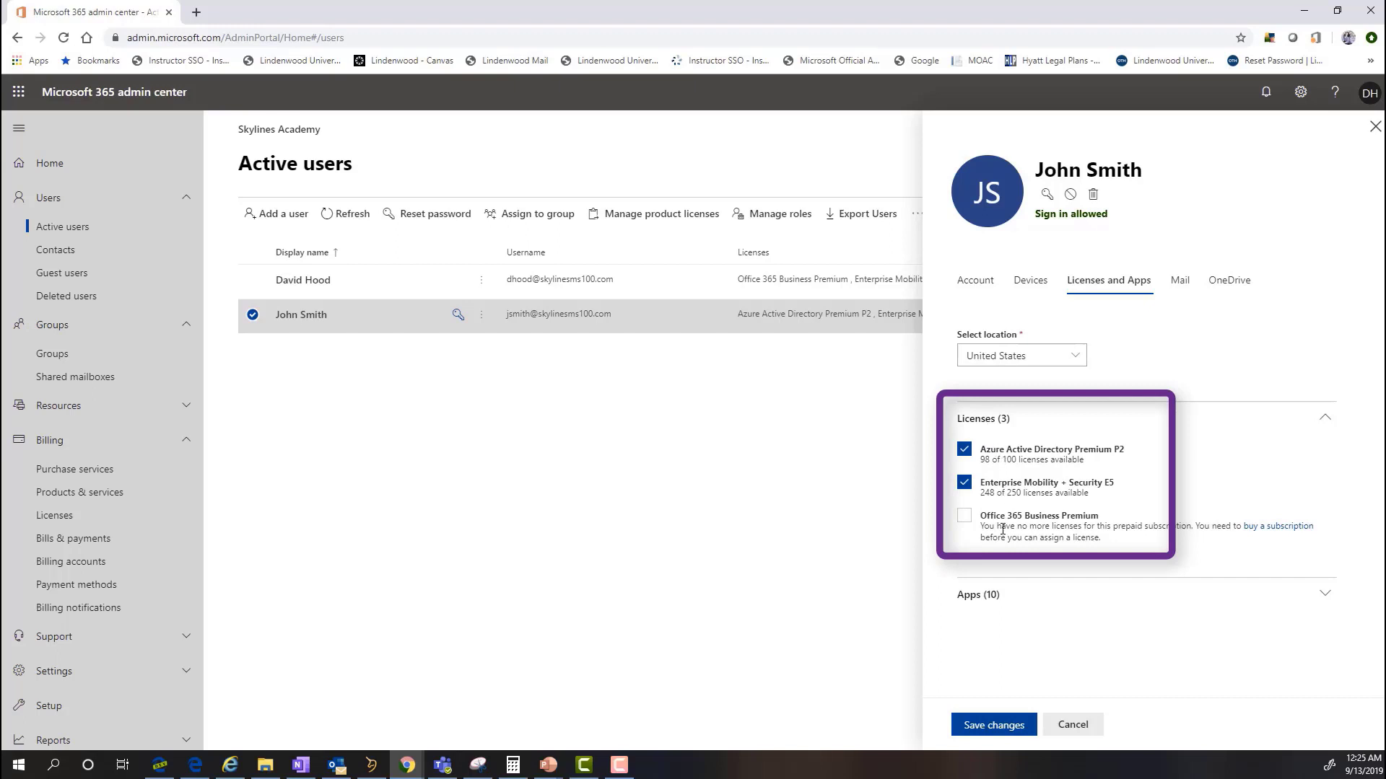
left_click(1337, 602)
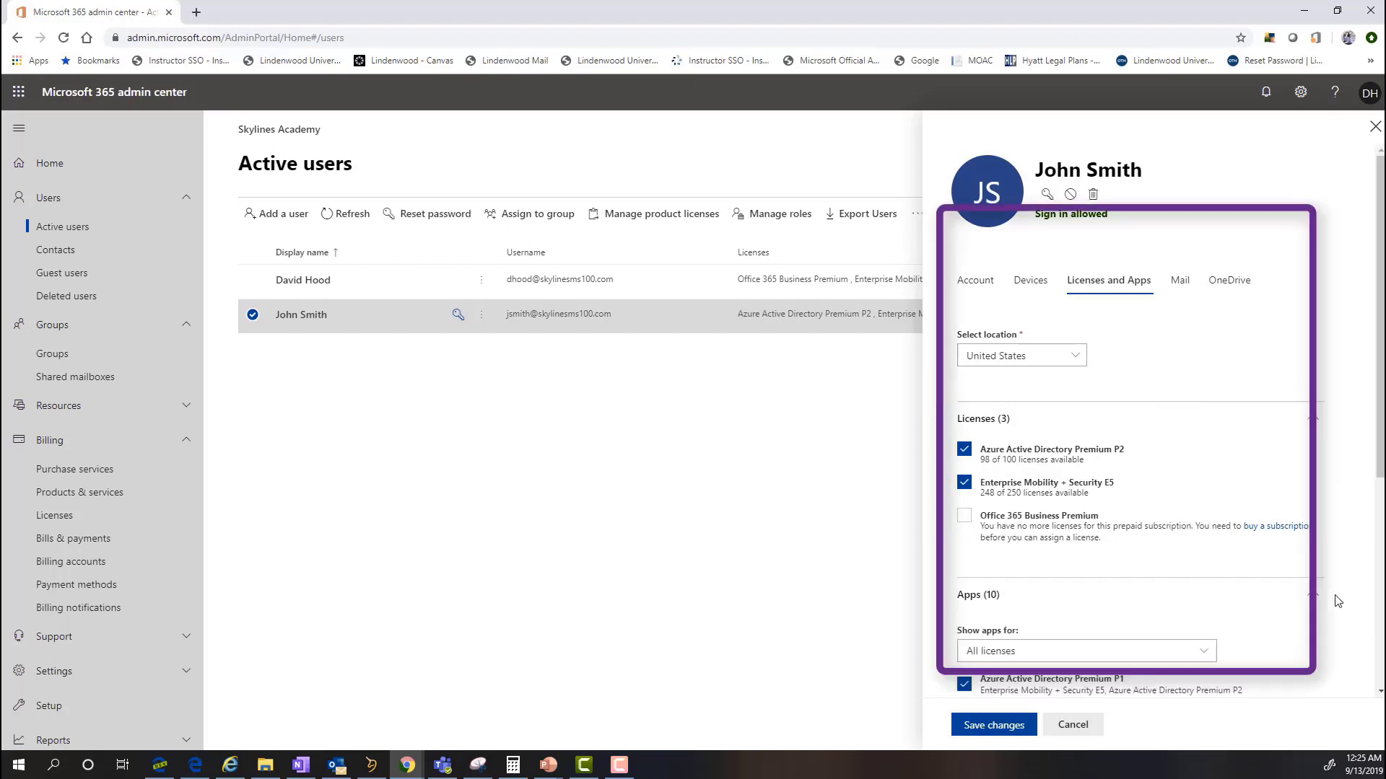
scroll(1338, 596, "down", 5)
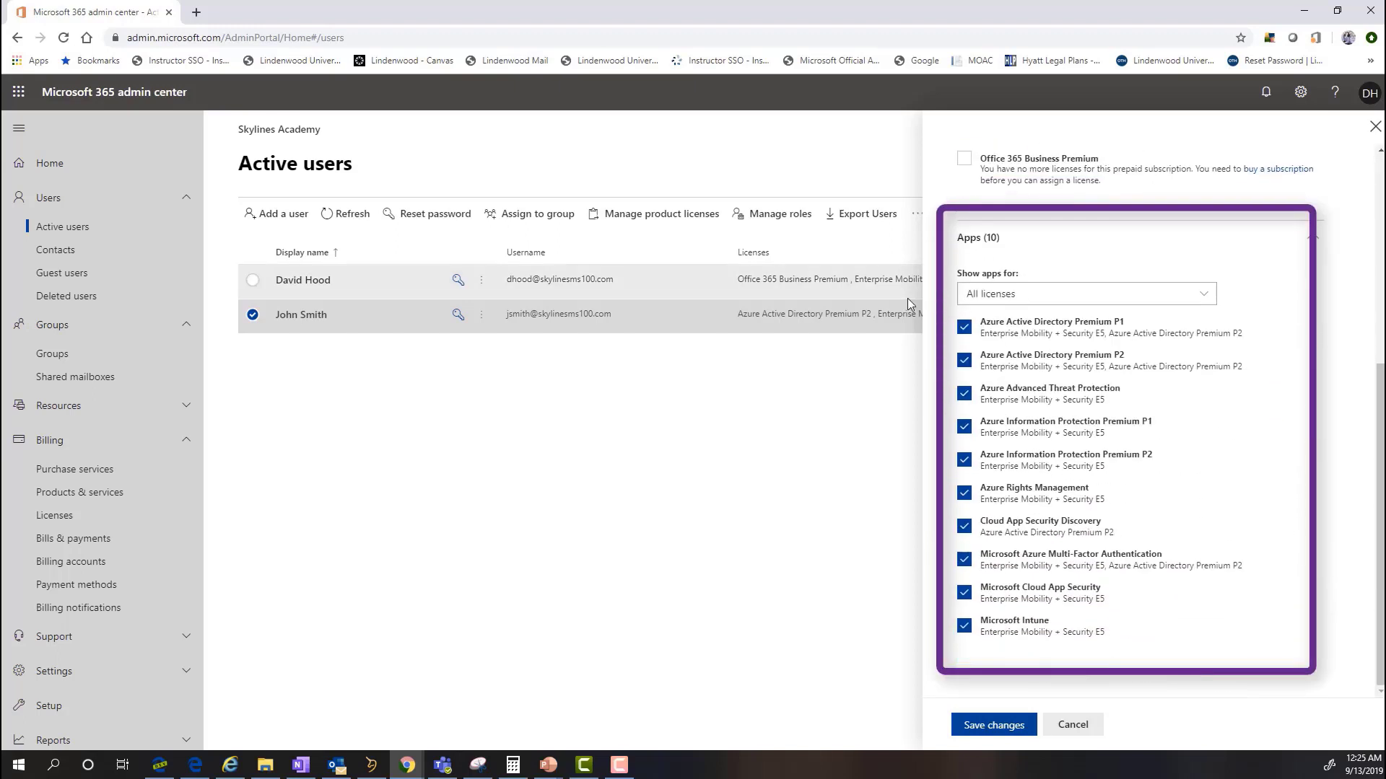